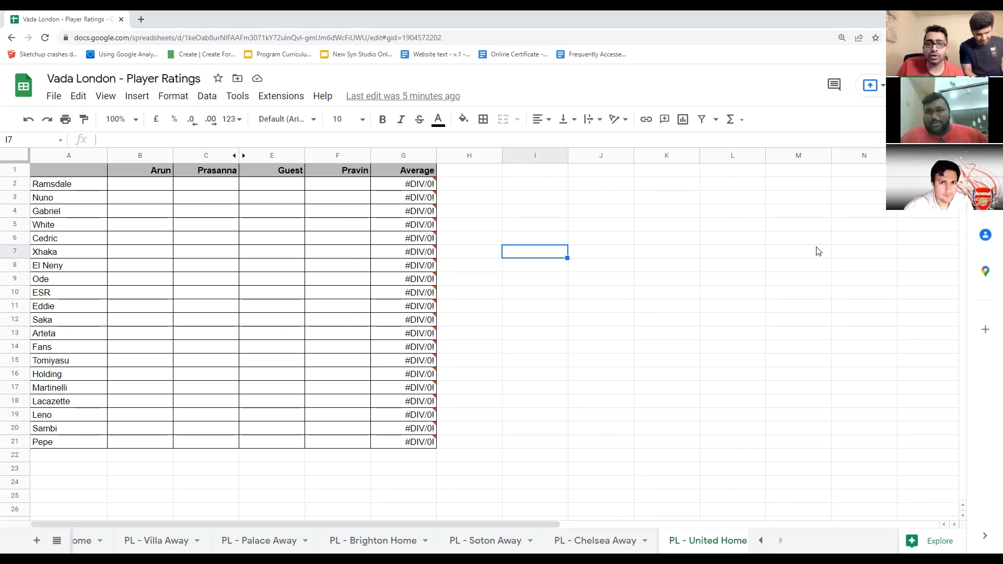
# Enter a rating of 7 for Ramsdale in cell F2 of the PL - United Home sheet
pyautogui.click(326, 190)
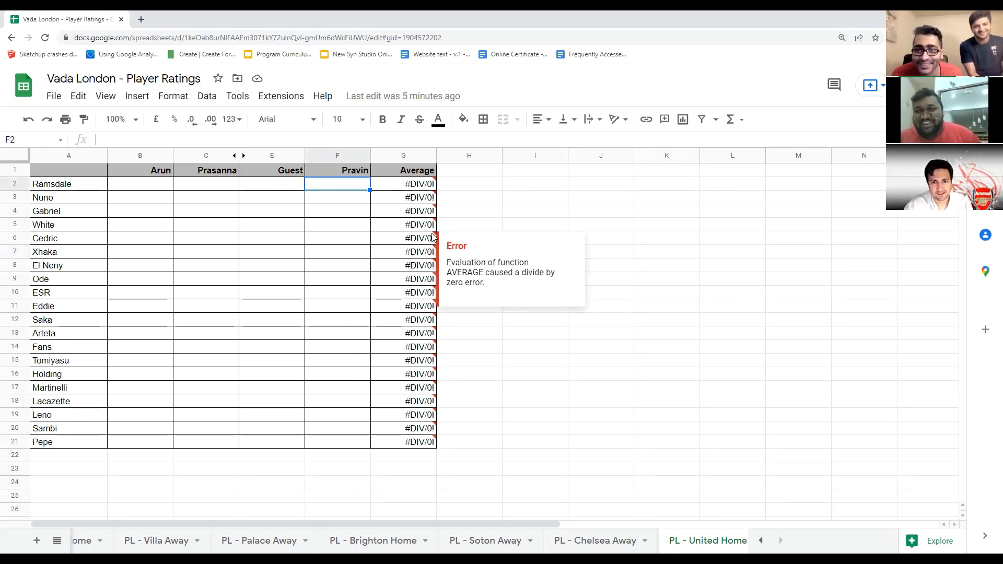
pyautogui.press('Home')
pyautogui.press('Right')
pyautogui.press('Right')
pyautogui.press('Right')
pyautogui.press('Right')
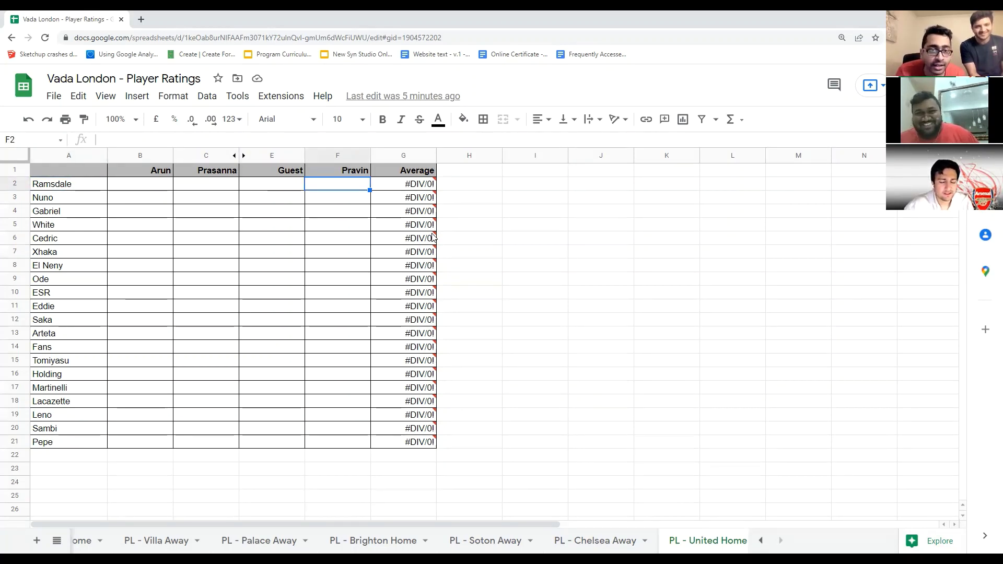
pyautogui.moveTo(437, 236)
pyautogui.write('7')
pyautogui.press('Left')
# Fill in Ramsdale's other ratings with 8 in E2, 6 in C2 and 7 in B2
pyautogui.press('Left')
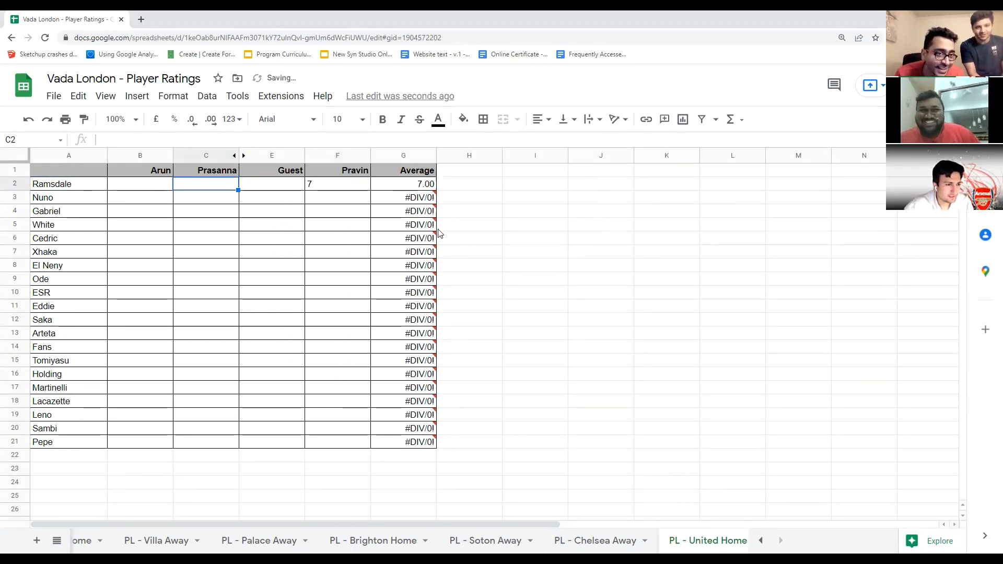
pyautogui.press('Right')
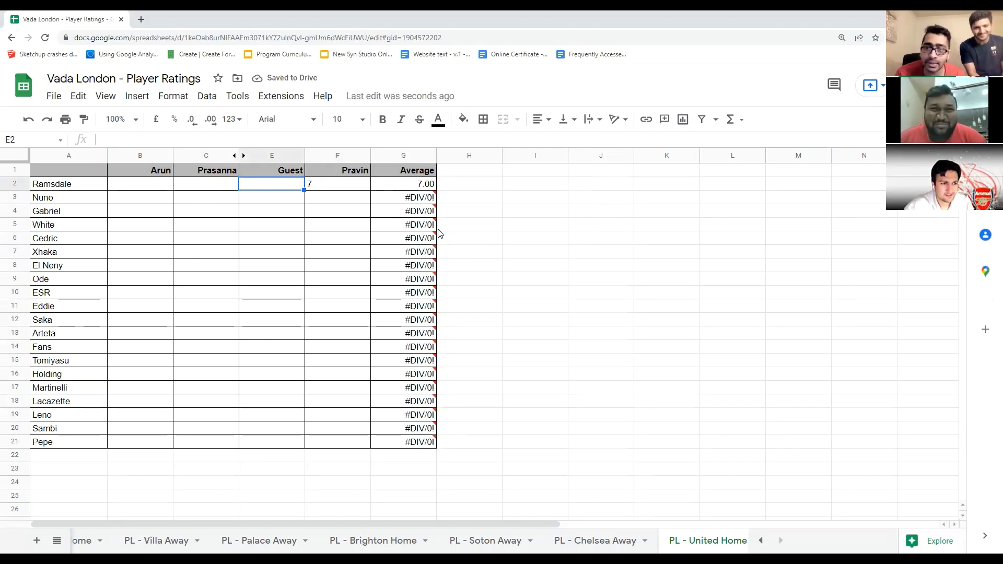
pyautogui.write('8')
pyautogui.press('Left')
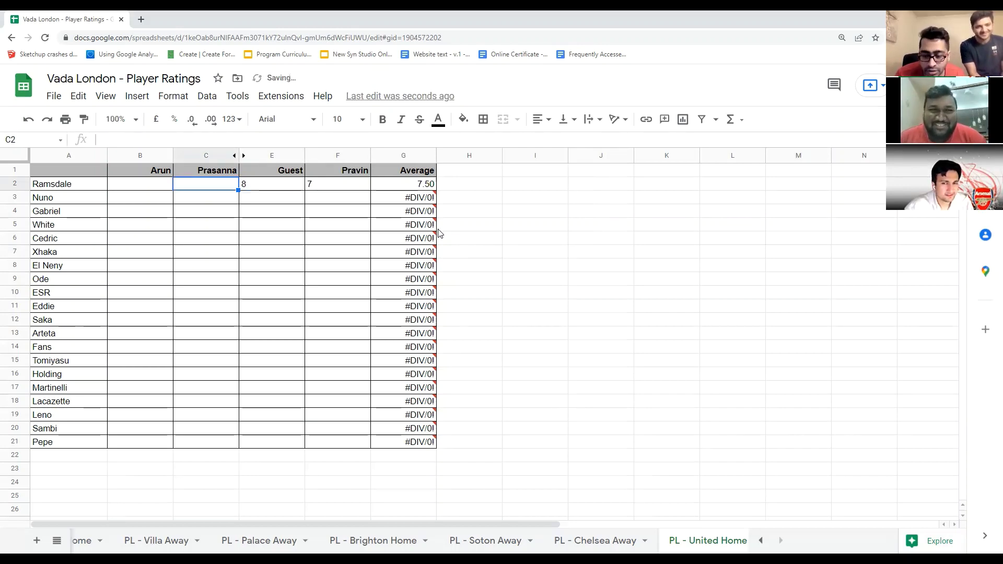
pyautogui.write('6')
pyautogui.press('Left')
pyautogui.write('7')
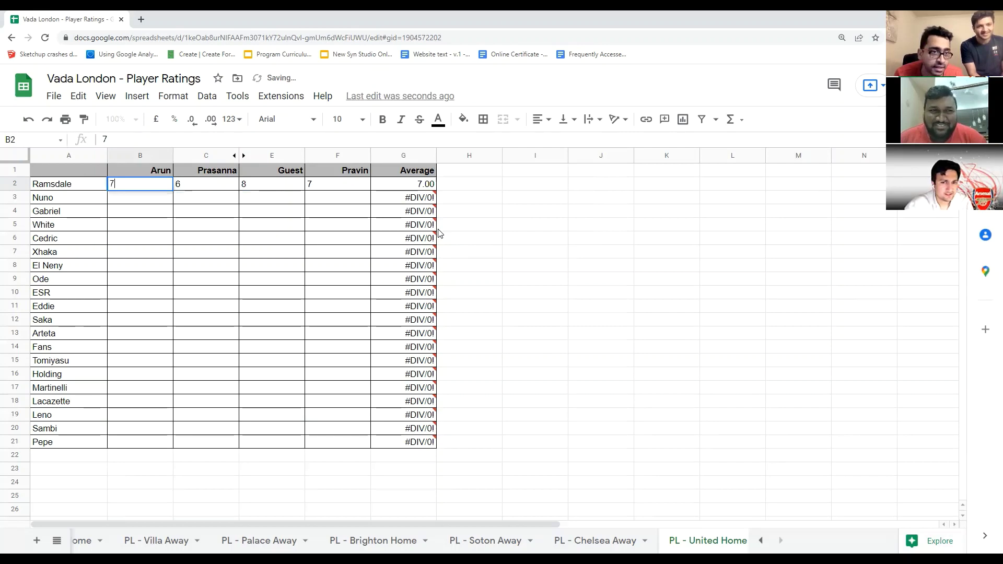
pyautogui.press('Return')
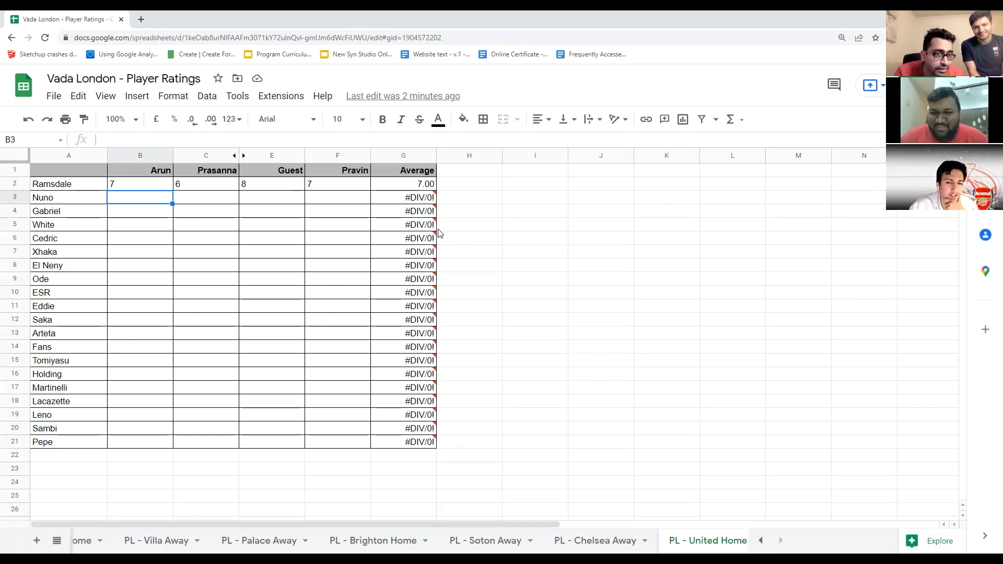
# Enter Nuno's ratings of 4 in cell C3 and 5 in the Guest column
pyautogui.press('Right')
pyautogui.press('Left')
pyautogui.press('Right')
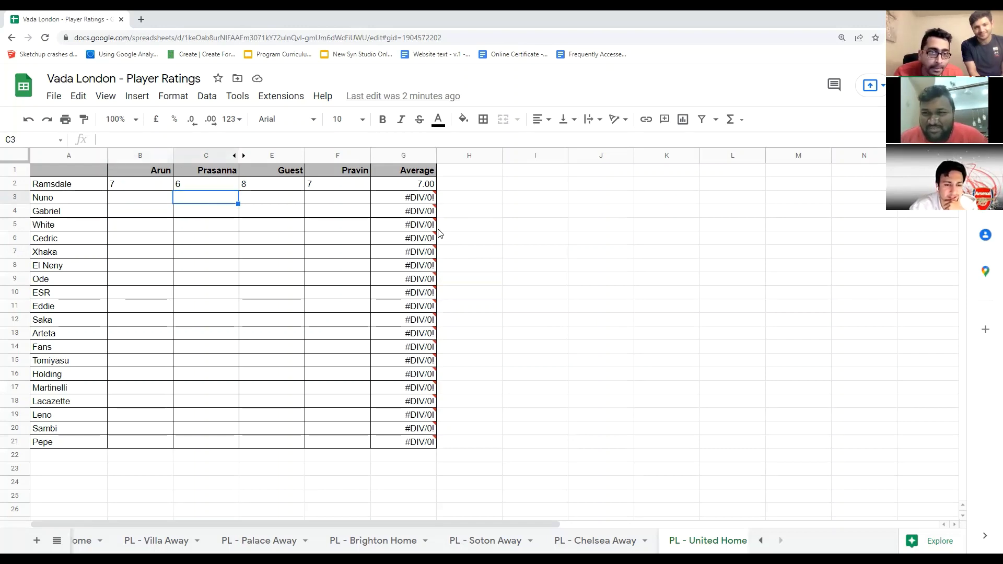
pyautogui.press('Right')
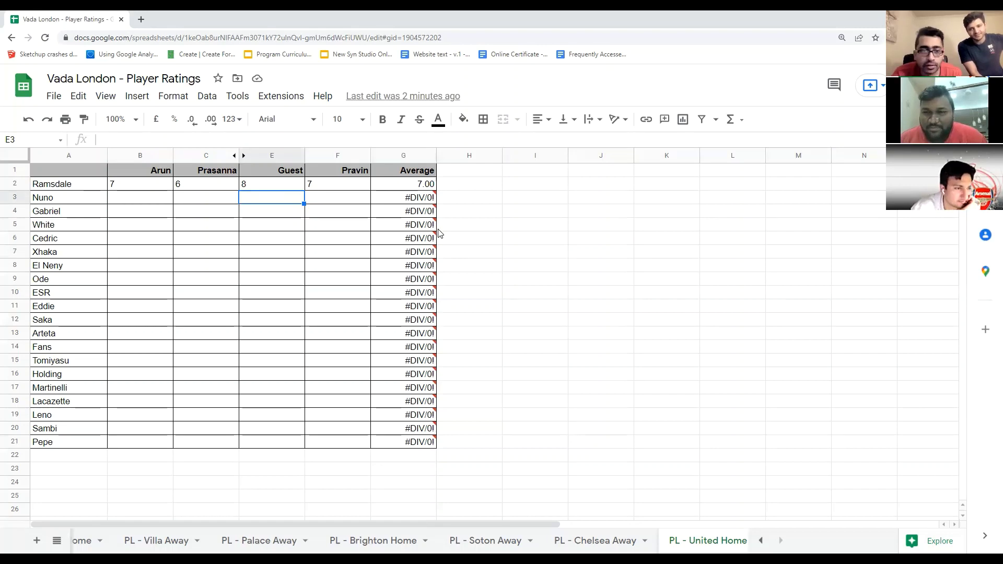
pyautogui.press('Right')
pyautogui.press('Left')
pyautogui.press('Left')
pyautogui.press('Left')
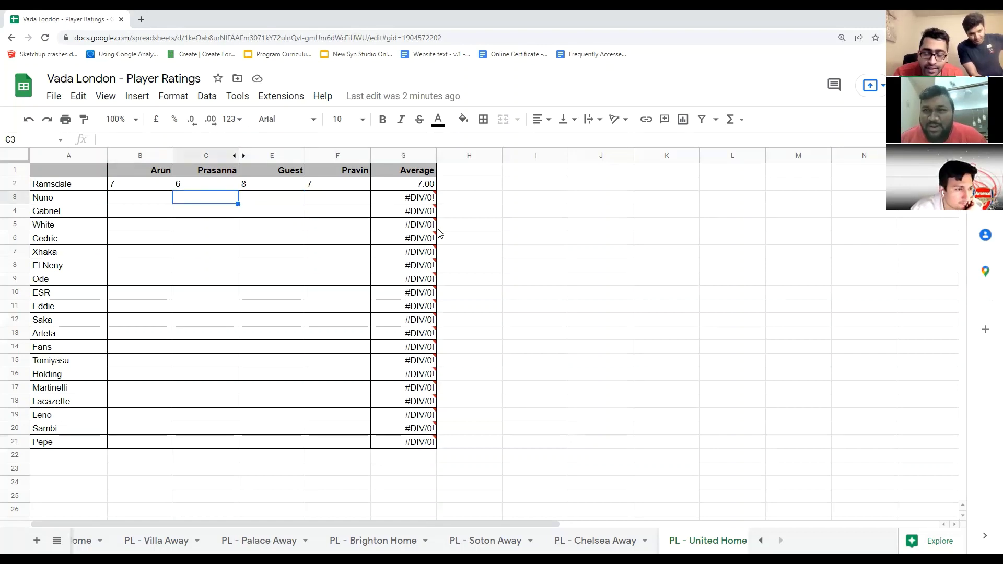
pyautogui.write('4')
pyautogui.press('Right')
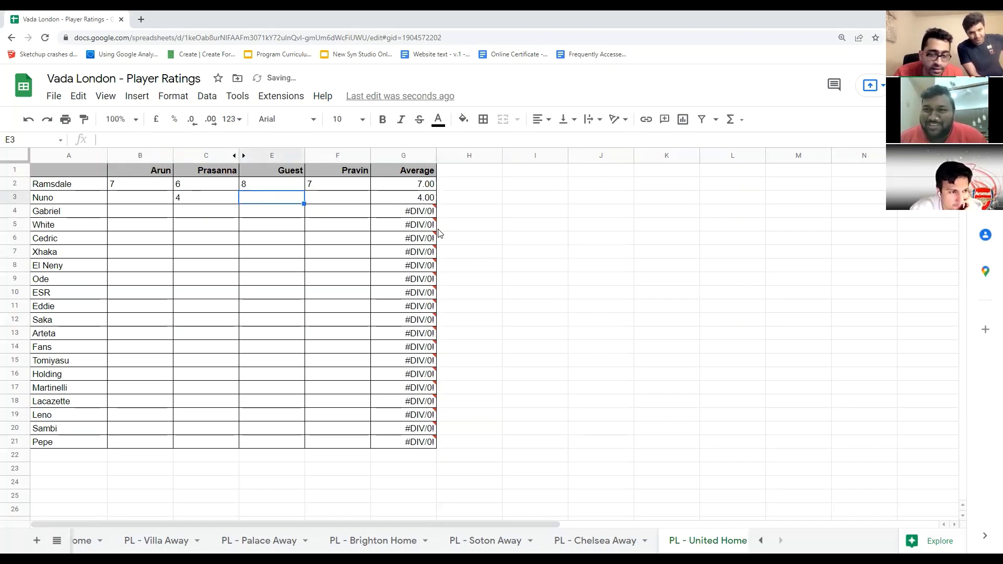
pyautogui.write('5')
pyautogui.press('Right')
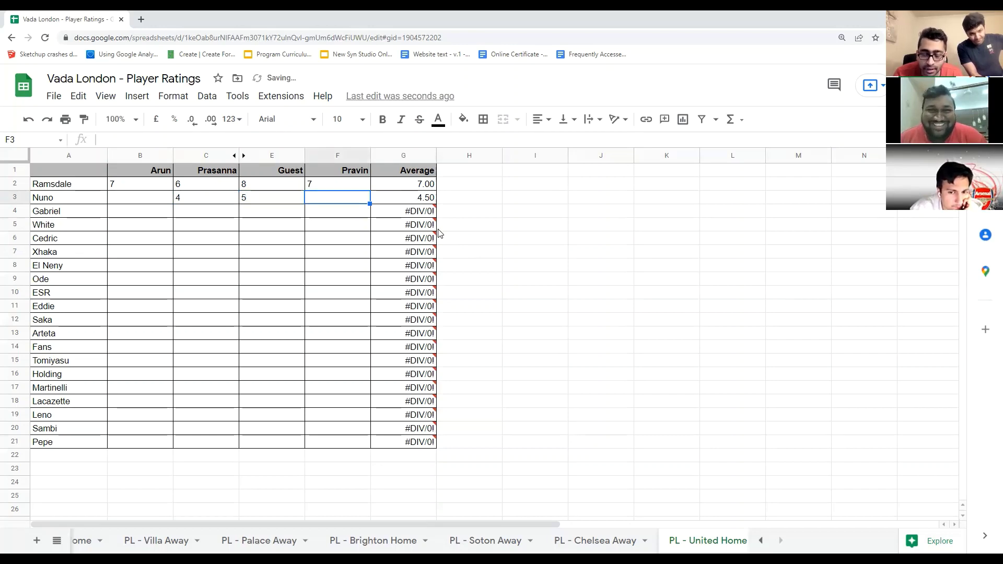
# Complete Nuno's row with a rating of 5 in both F3 and B3
pyautogui.write('5')
pyautogui.press('Left')
pyautogui.press('Left')
pyautogui.press('Left')
pyautogui.press('Left')
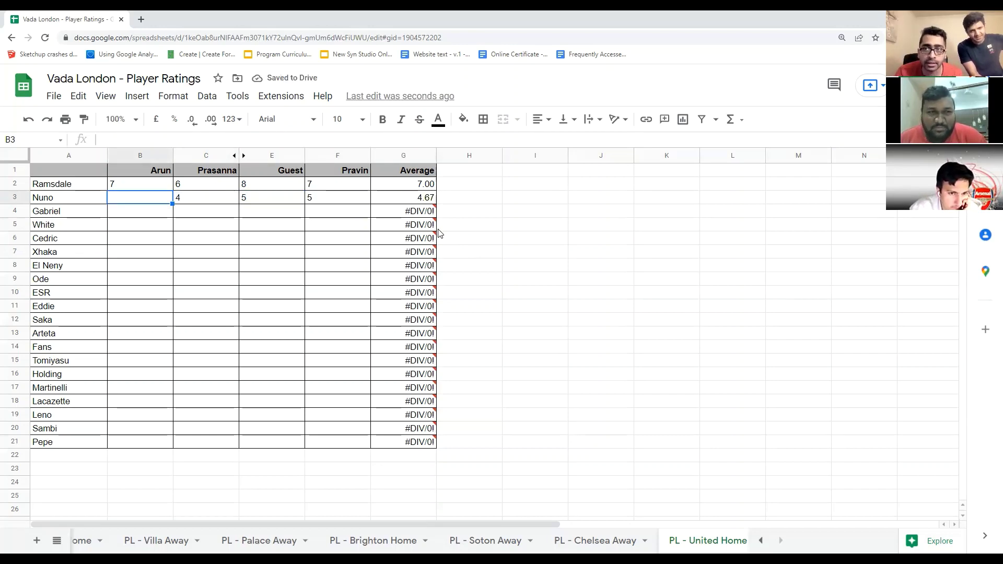
pyautogui.write('5')
pyautogui.press('Return')
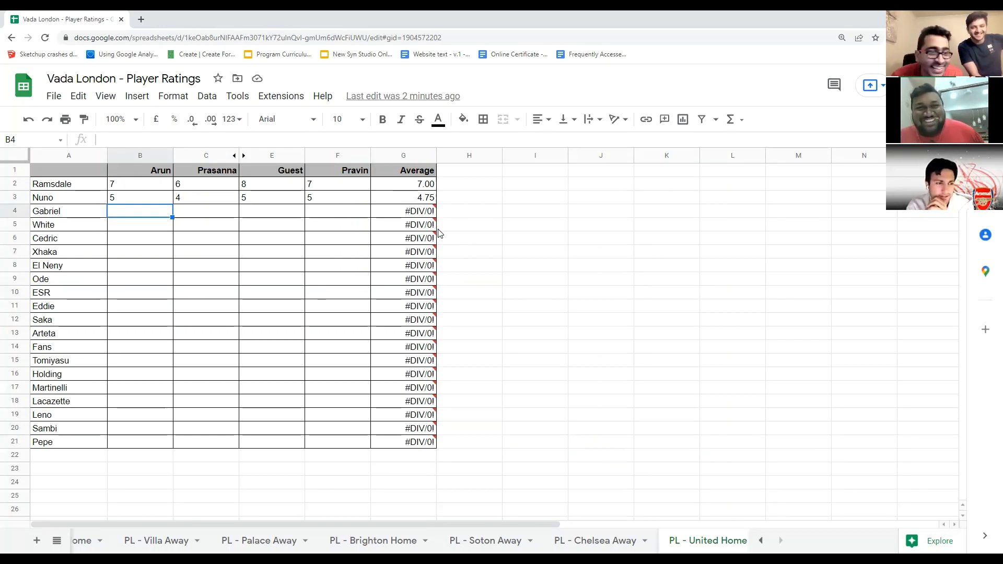
# Enter Gabriel's ratings of 6 in cell C4 and 6 in the Guest column
pyautogui.press('Right')
pyautogui.press('Right')
pyautogui.press('Left')
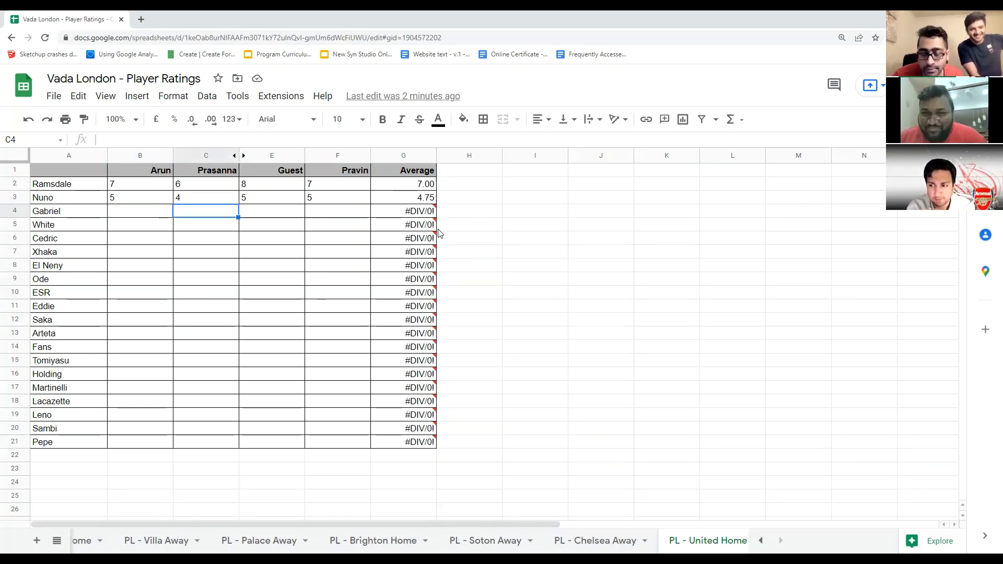
pyautogui.write('6')
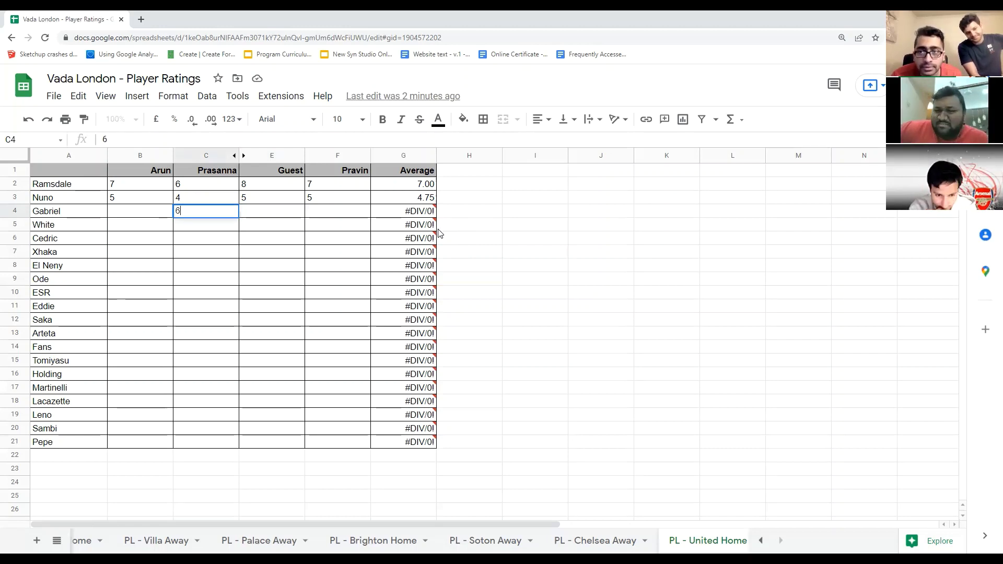
pyautogui.press('Tab')
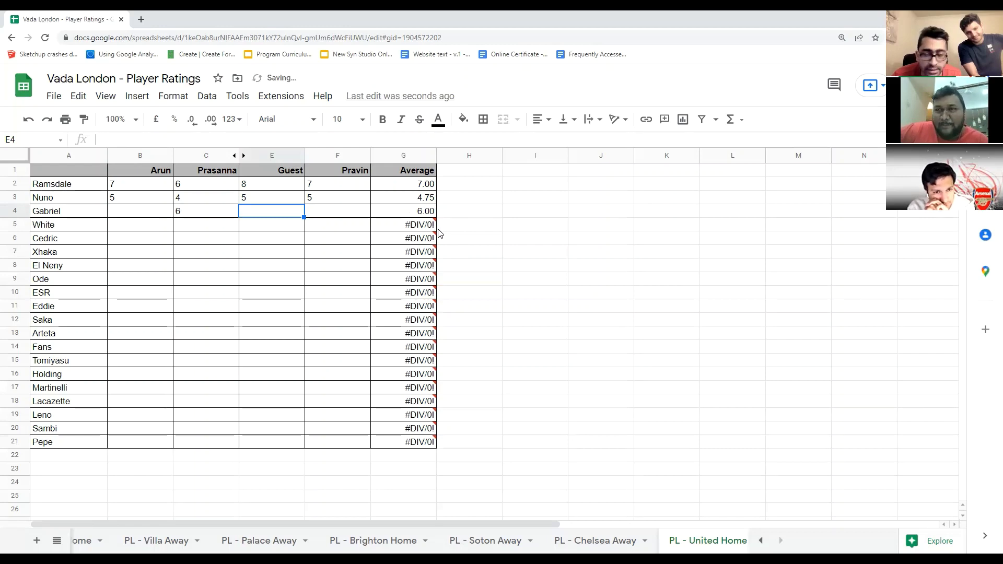
pyautogui.write('6')
pyautogui.press('Tab')
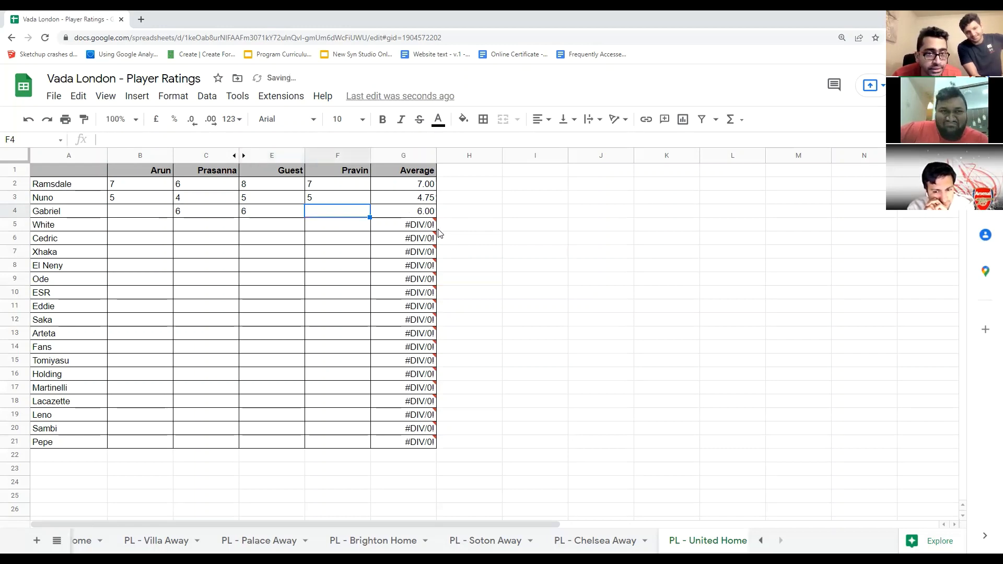
# Complete Gabriel's row with ratings of 7 in F4 and 6 in B4
pyautogui.write('7')
pyautogui.press('Left')
pyautogui.press('Left')
pyautogui.press('Left')
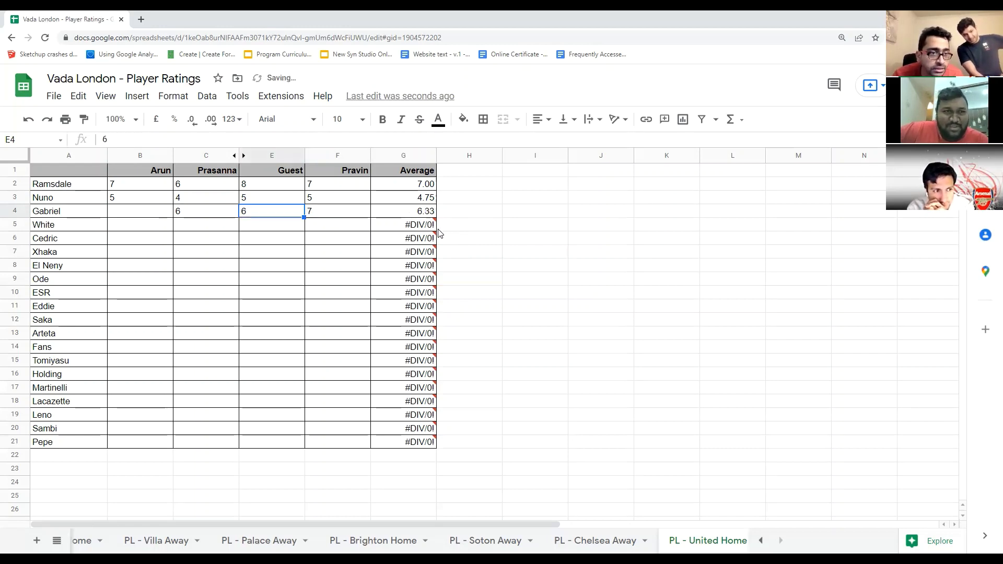
pyautogui.write('6')
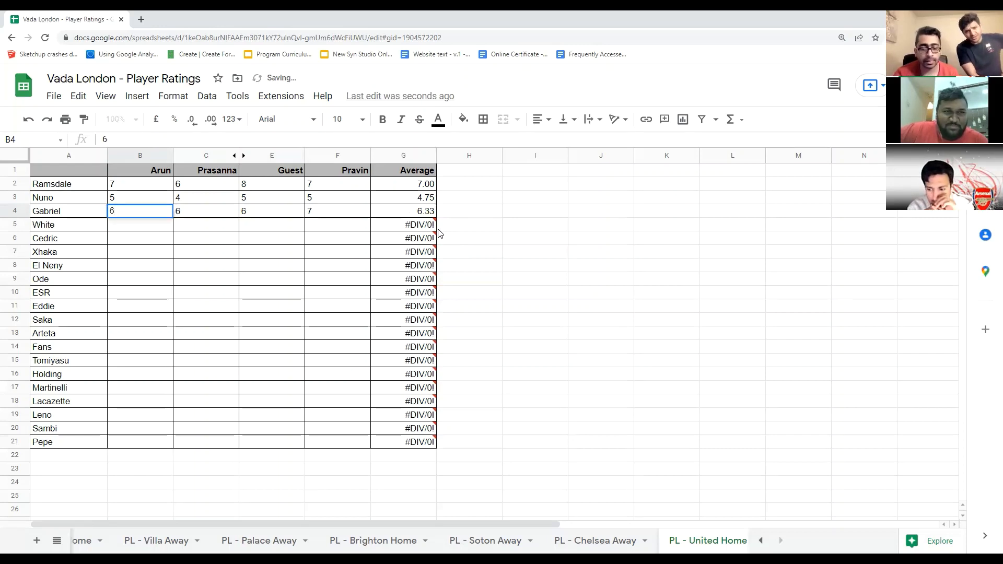
pyautogui.press('Tab')
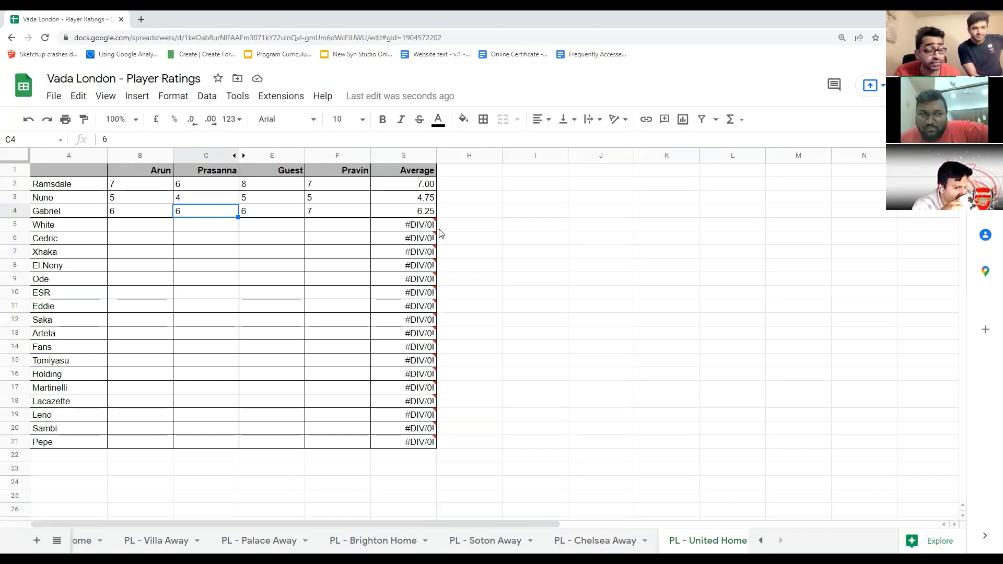
pyautogui.press('Down')
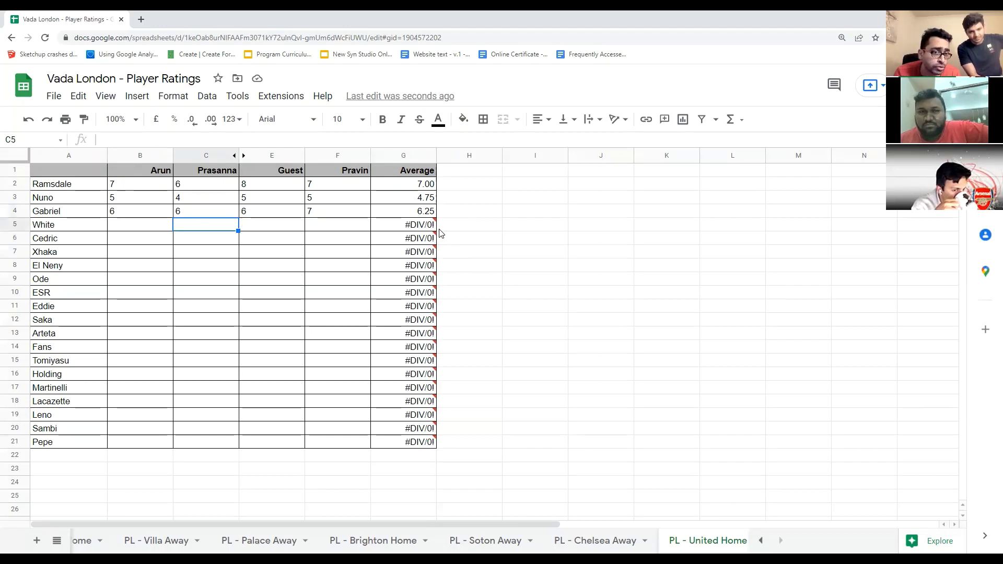
pyautogui.press('Left')
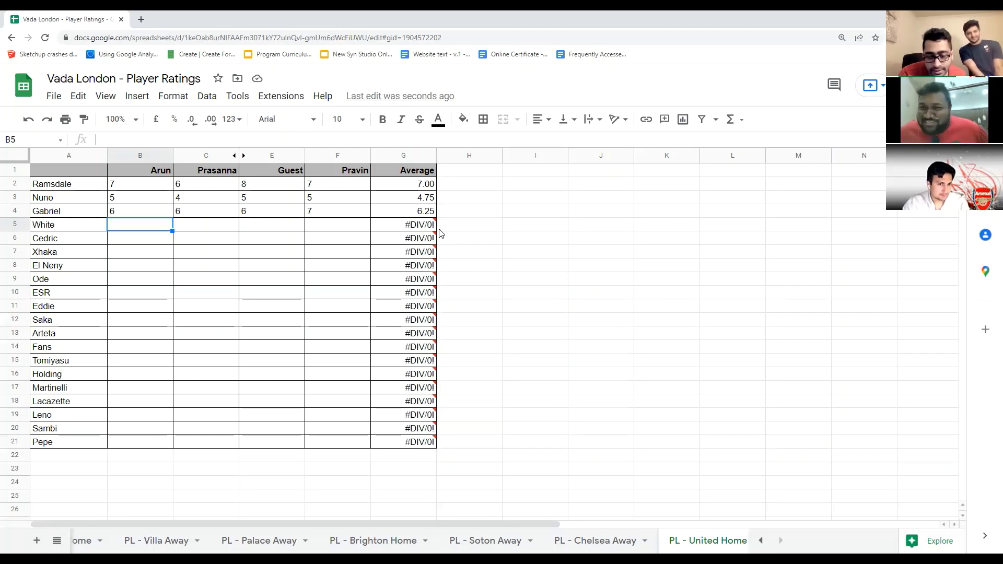
pyautogui.press('Tab')
pyautogui.write('00')
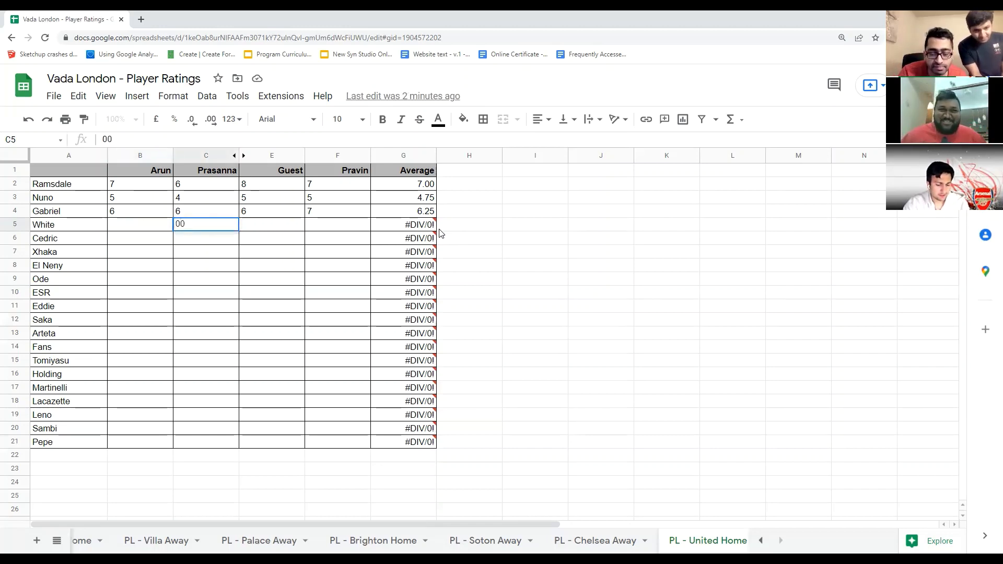
pyautogui.press('Tab')
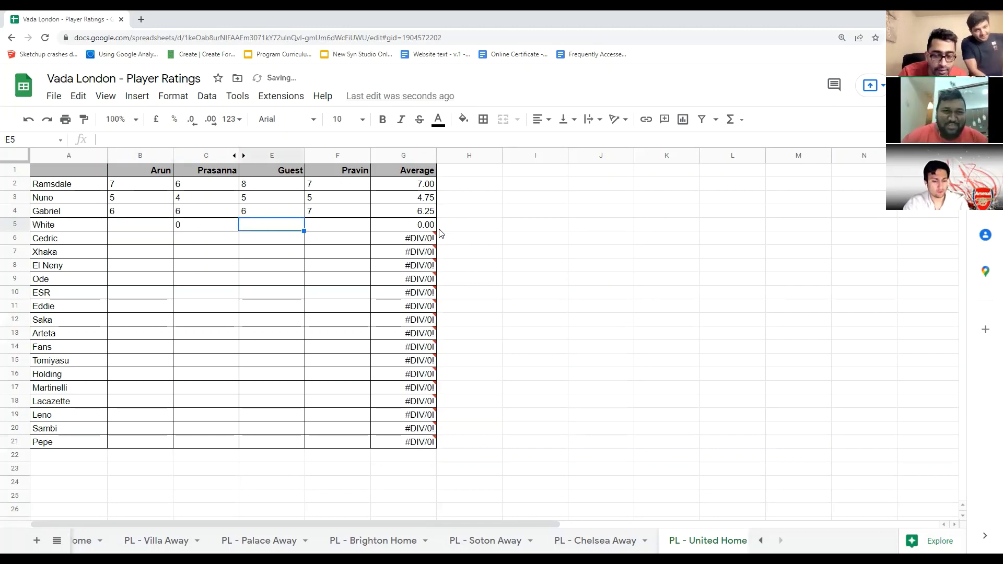
# Enter White's ratings as 7 in C5, 7 in E5, 8 in F5 and 7 in B5
pyautogui.hotkey('shift', 'Tab')
pyautogui.write('7')
pyautogui.press('Tab')
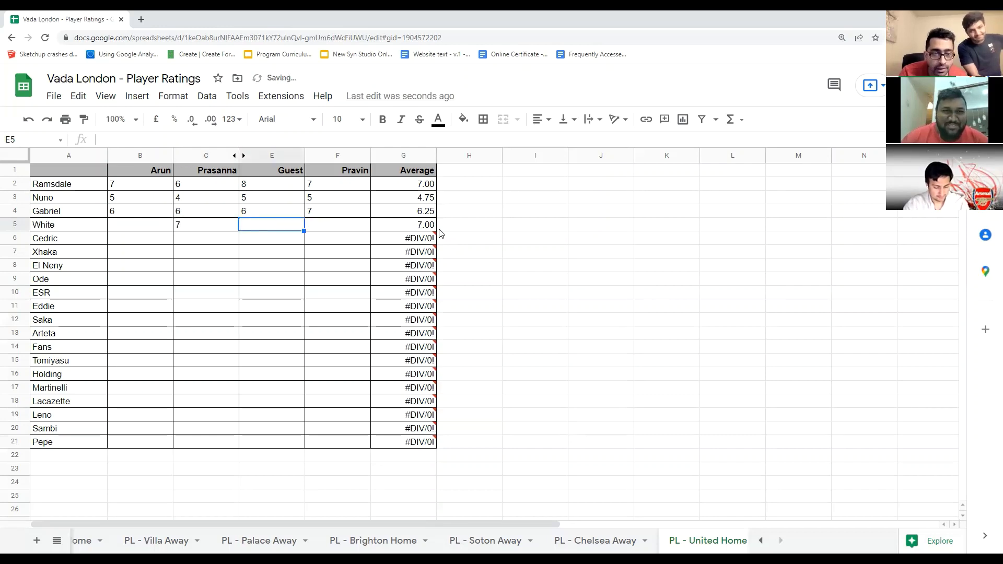
pyautogui.write('7')
pyautogui.press('Tab')
pyautogui.write('8')
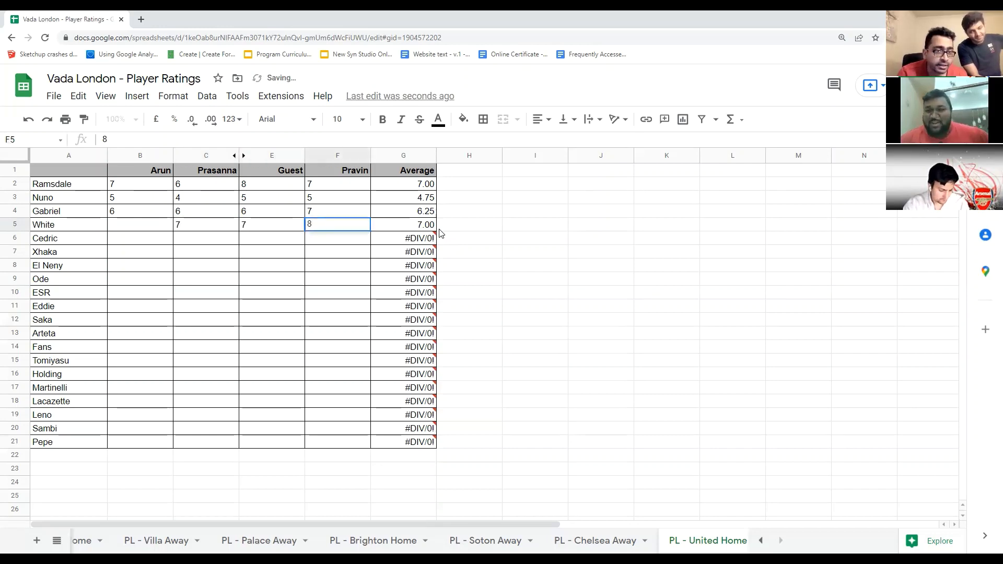
pyautogui.hotkey('shift', 'Tab')
pyautogui.hotkey('shift', 'Tab')
pyautogui.hotkey('shift', 'Tab')
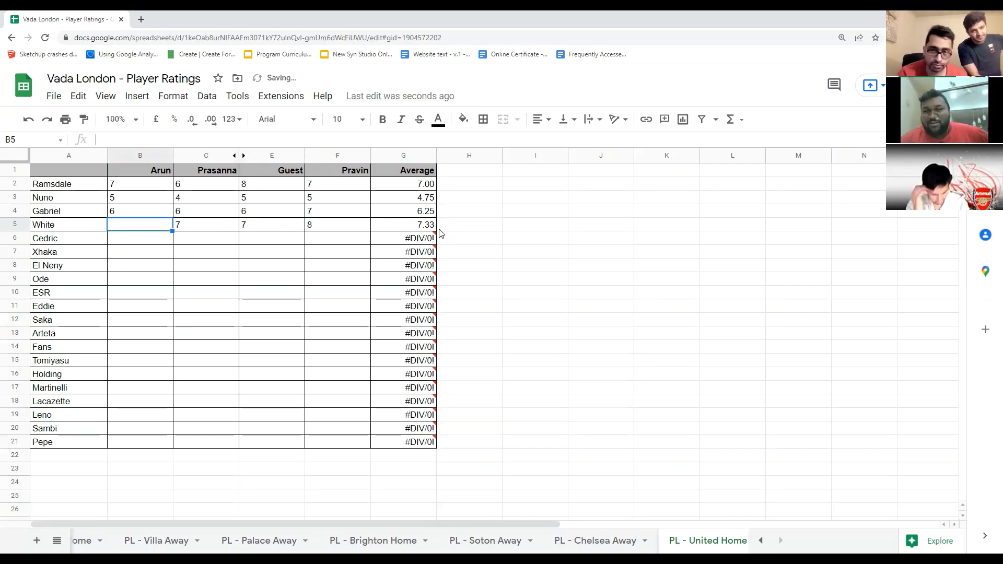
pyautogui.write('7')
pyautogui.press('Return')
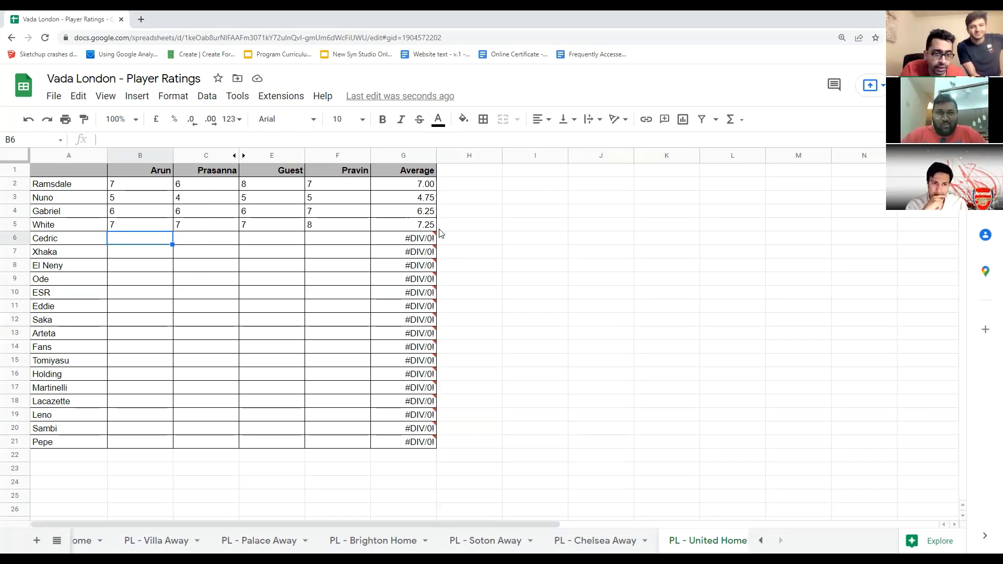
# Enter Cedric's ratings of 5 in cell C6 and 6 in cell F6
pyautogui.press('Tab')
pyautogui.press('Tab')
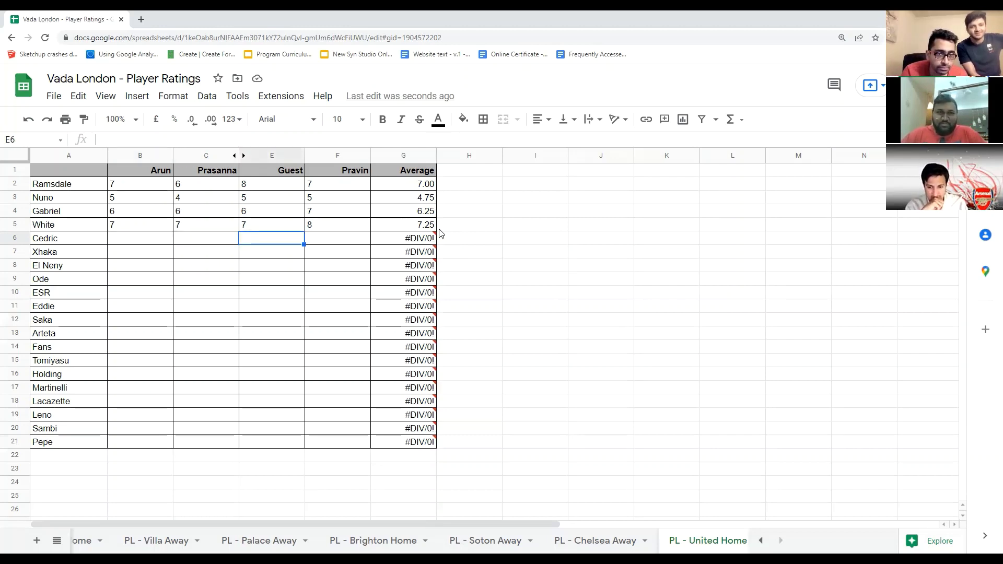
pyautogui.hotkey('shift', 'Tab')
pyautogui.write('5')
pyautogui.press('Tab')
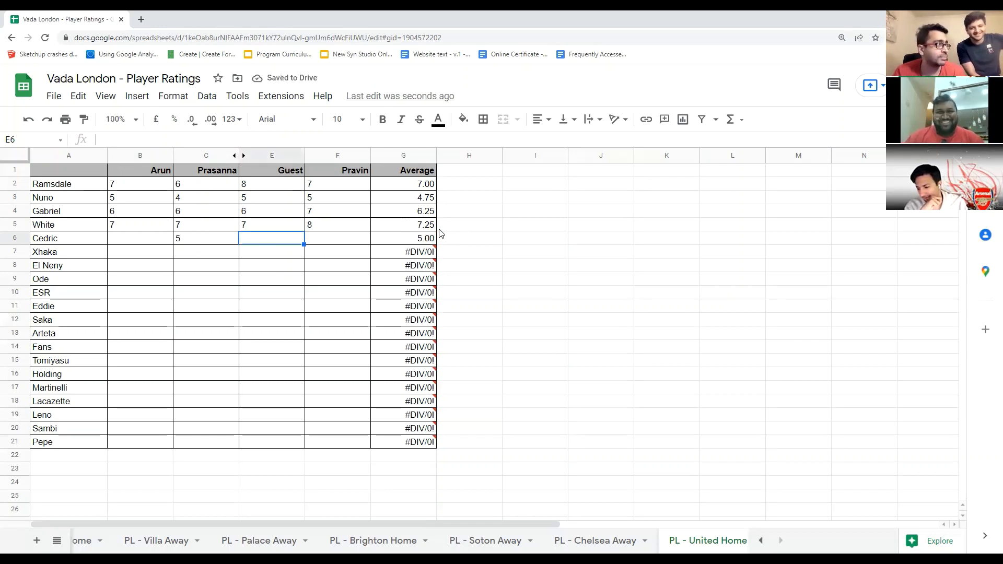
pyautogui.press('Tab')
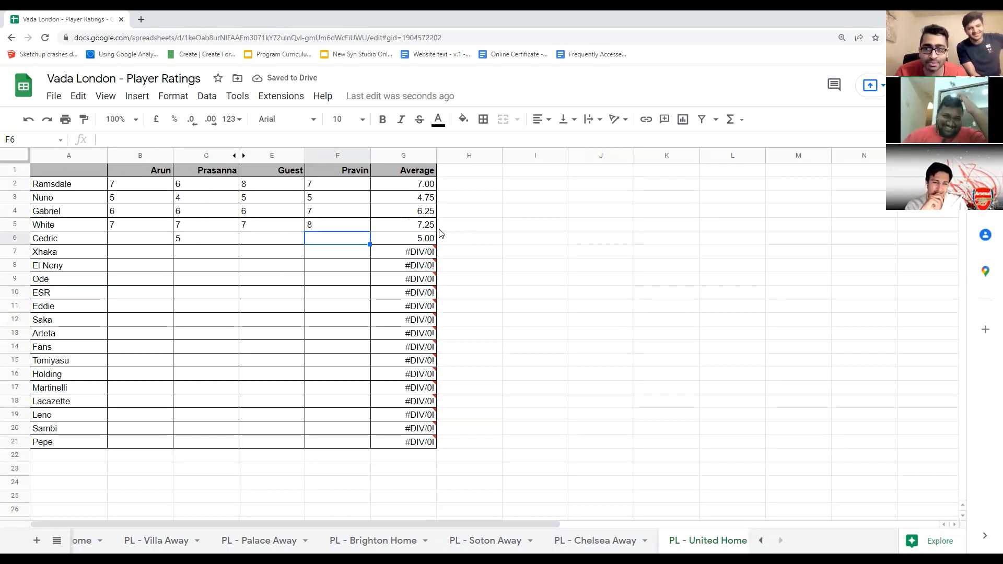
pyautogui.write('6')
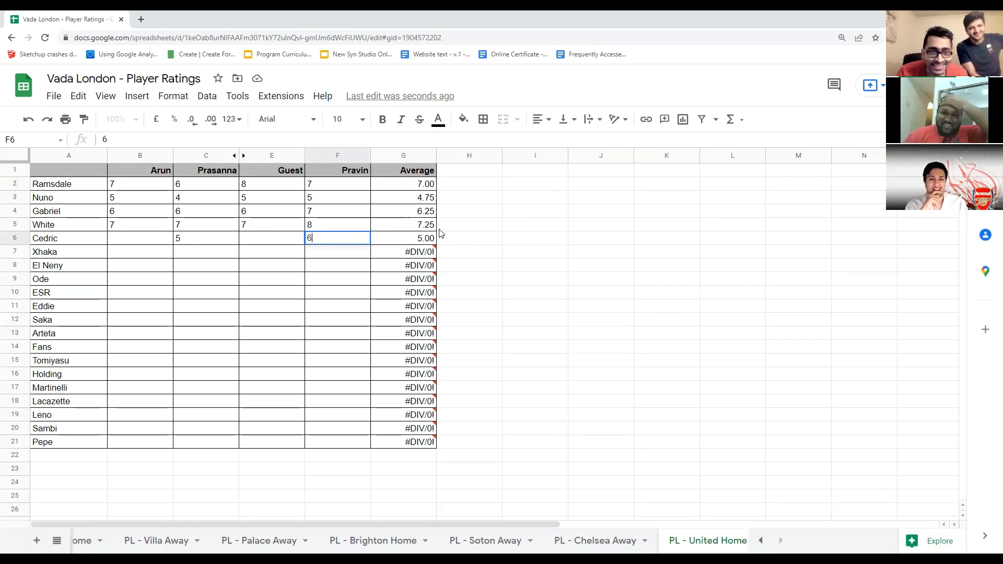
pyautogui.hotkey('shift', 'Tab')
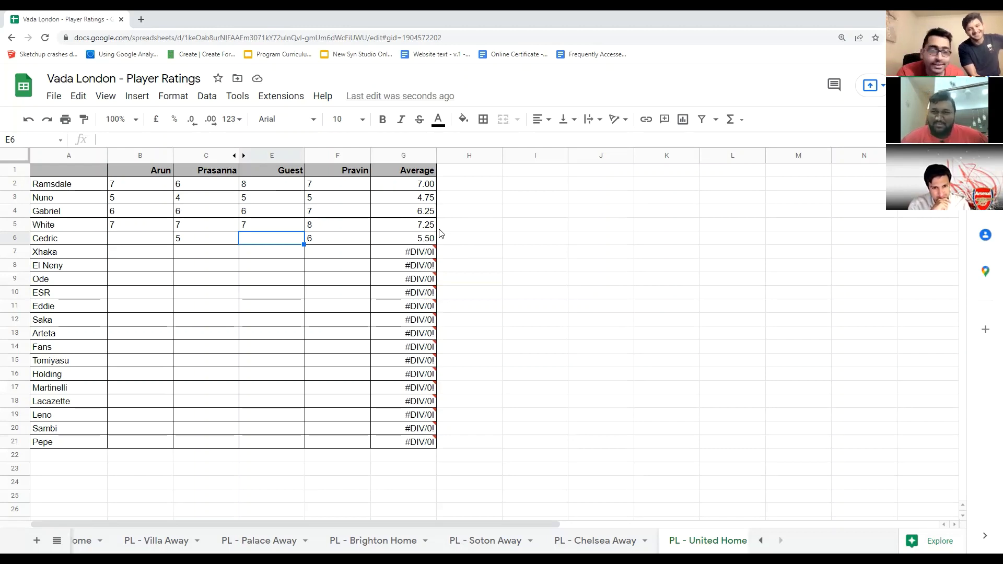
# Complete Cedric's row with ratings of 6 in the Guest column and 5 in B6
pyautogui.press('Left')
pyautogui.press('Left')
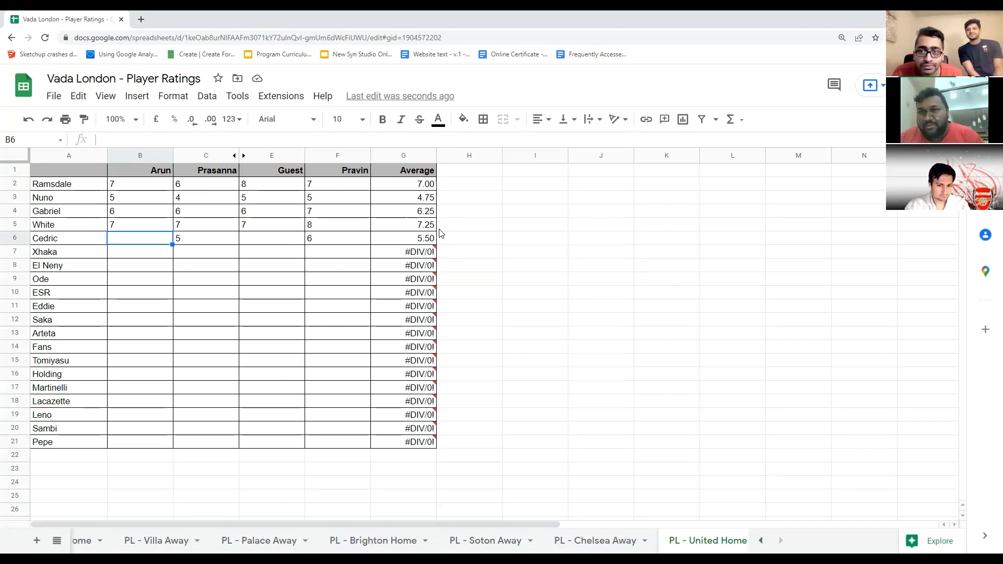
pyautogui.press('Down')
pyautogui.press('Up')
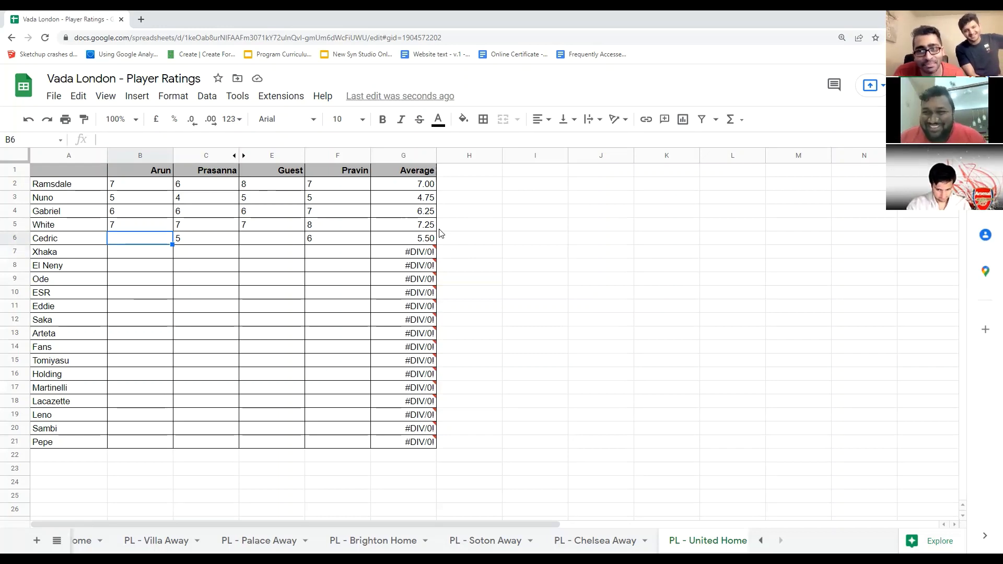
pyautogui.press('Right')
pyautogui.press('Right')
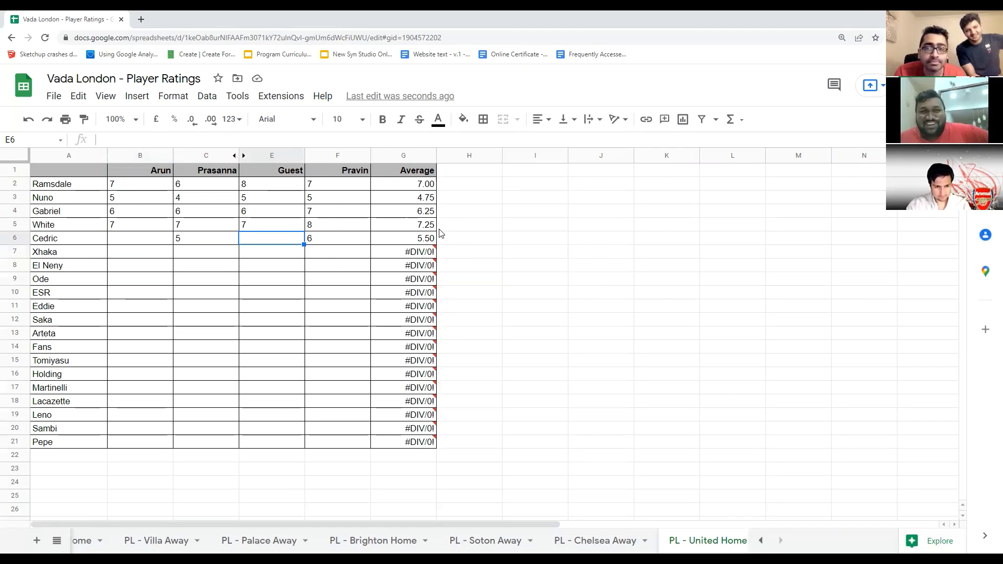
pyautogui.write('6')
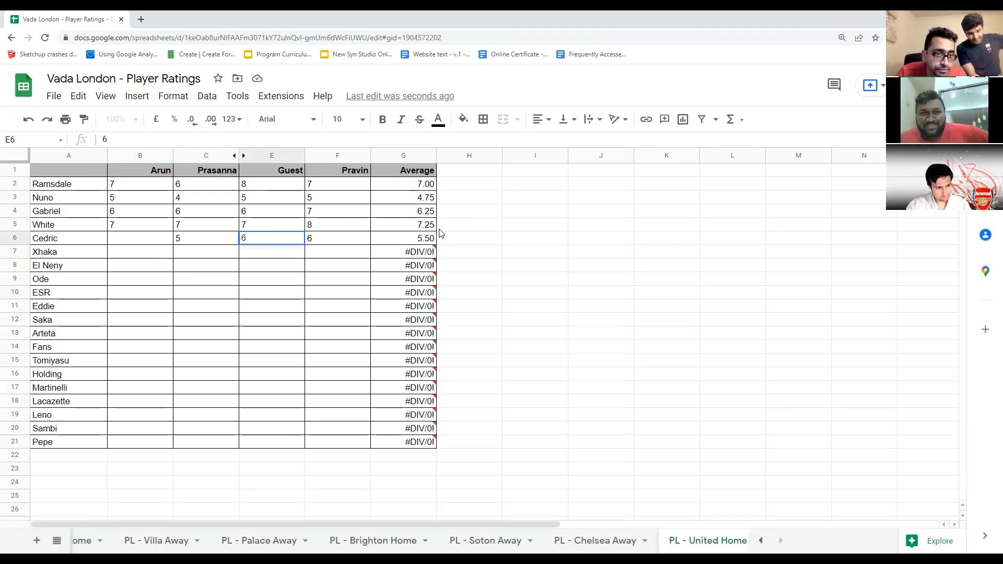
pyautogui.press('Left')
pyautogui.press('Left')
pyautogui.write('5')
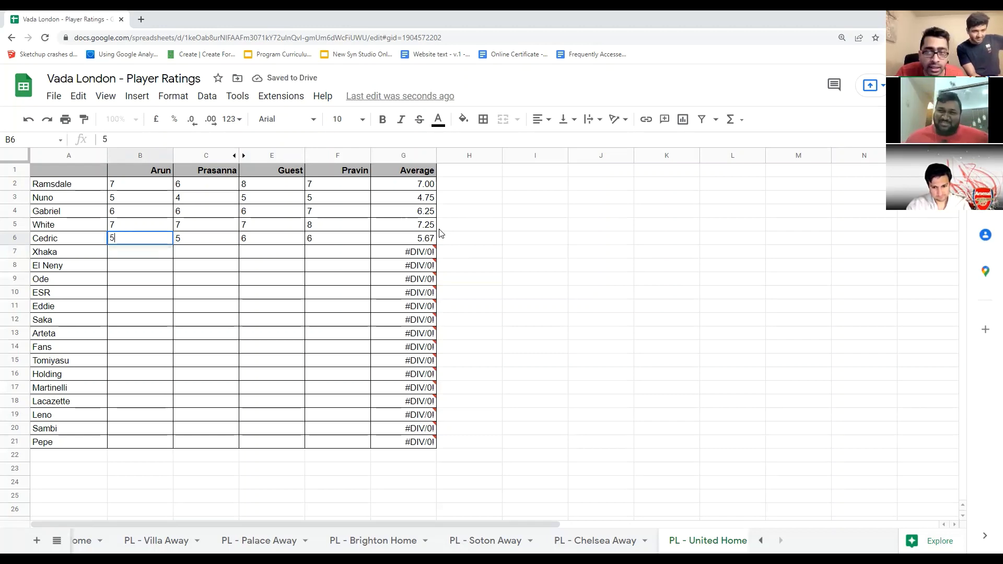
pyautogui.press('Return')
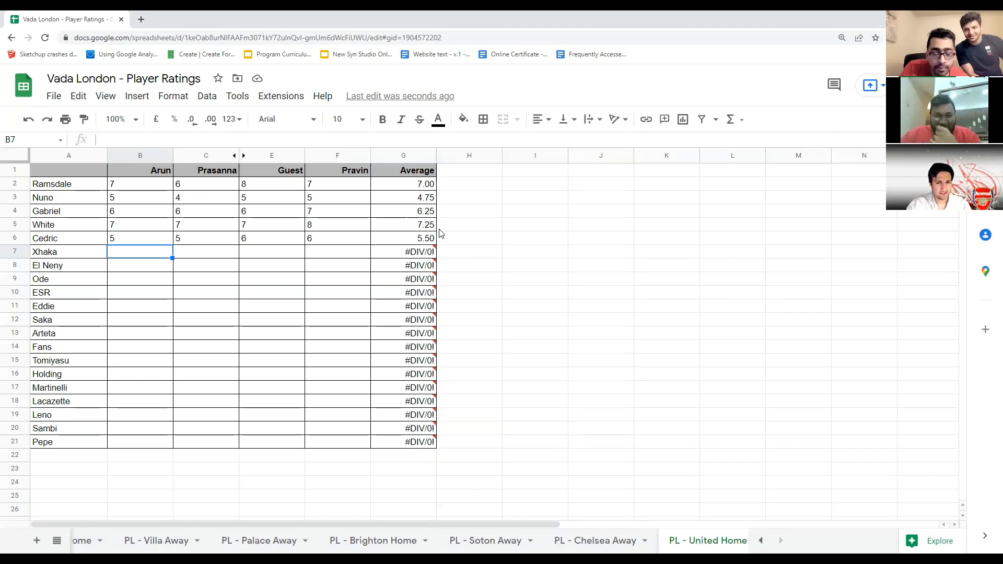
# Enter Xhaka's first two ratings as 9 in both B7 and C7
pyautogui.write('9')
pyautogui.press('Tab')
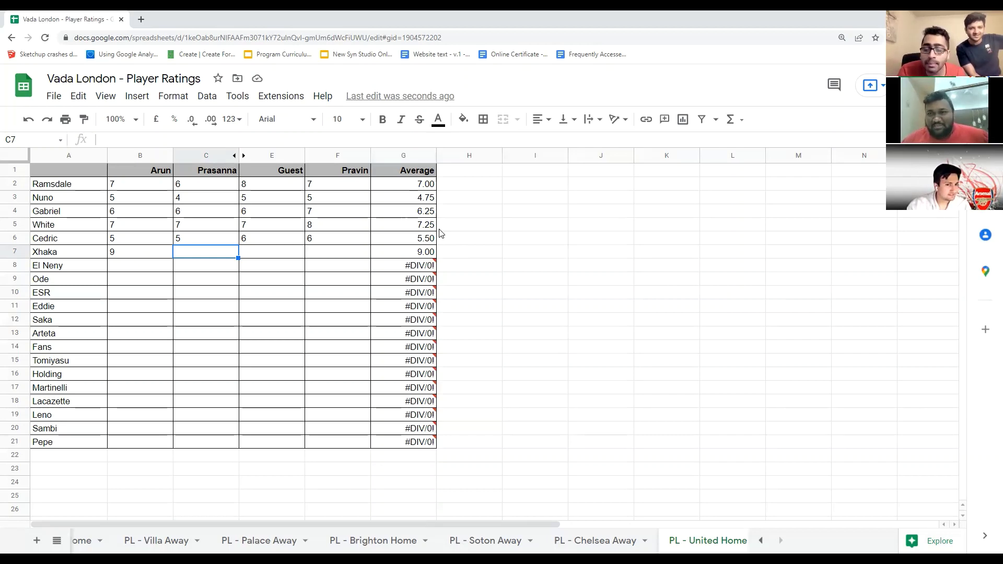
pyautogui.press('Right')
pyautogui.press('Right')
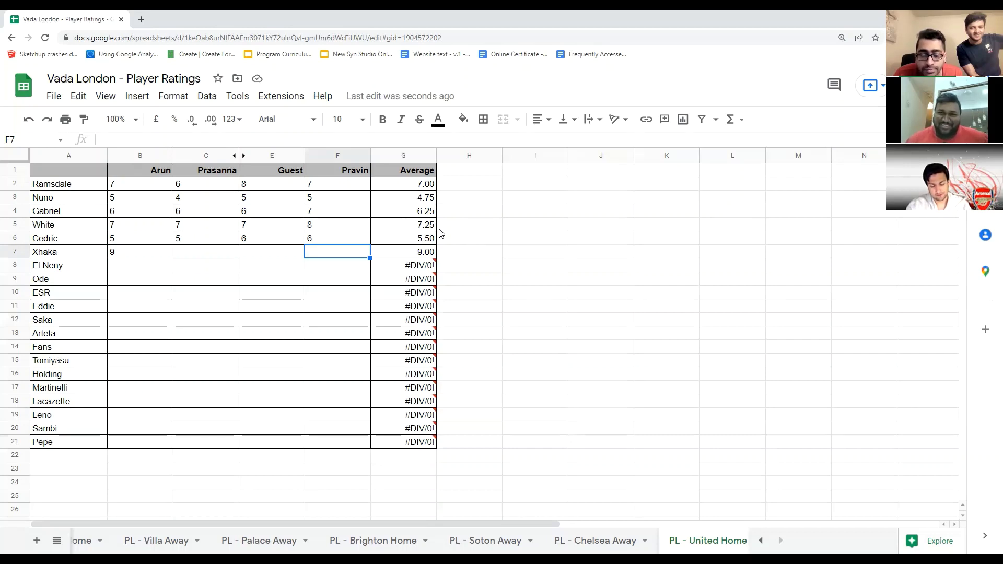
pyautogui.press('Left')
pyautogui.press('Left')
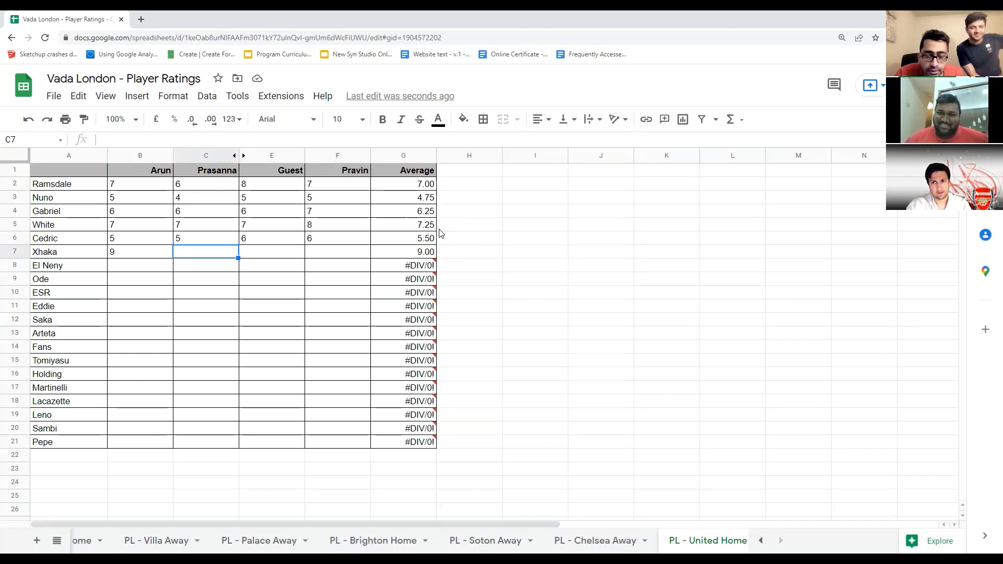
pyautogui.write('9')
pyautogui.press('Tab')
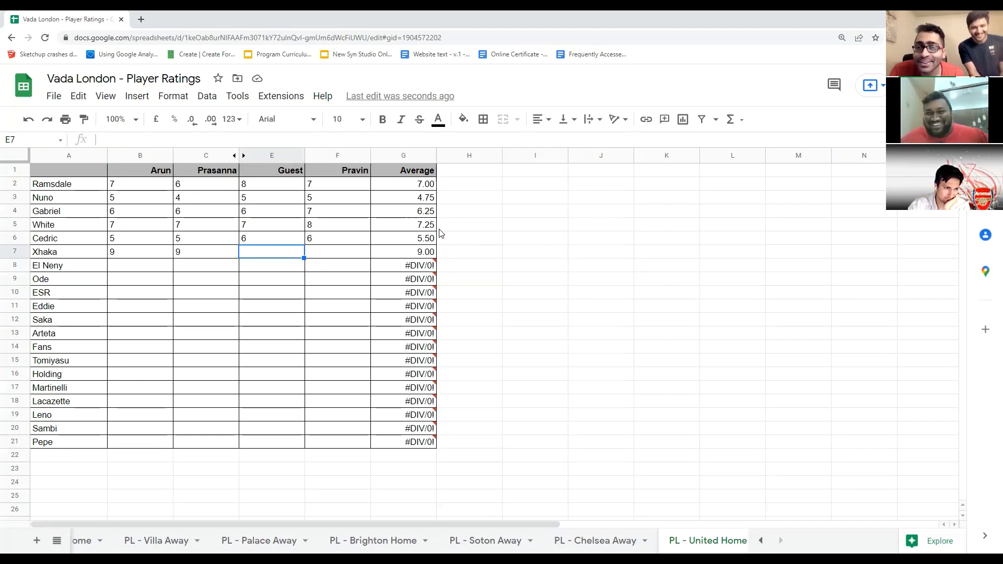
# Complete Xhaka's row with a rating of 9 in both the Guest column and F7
pyautogui.press('Tab')
pyautogui.press('Left')
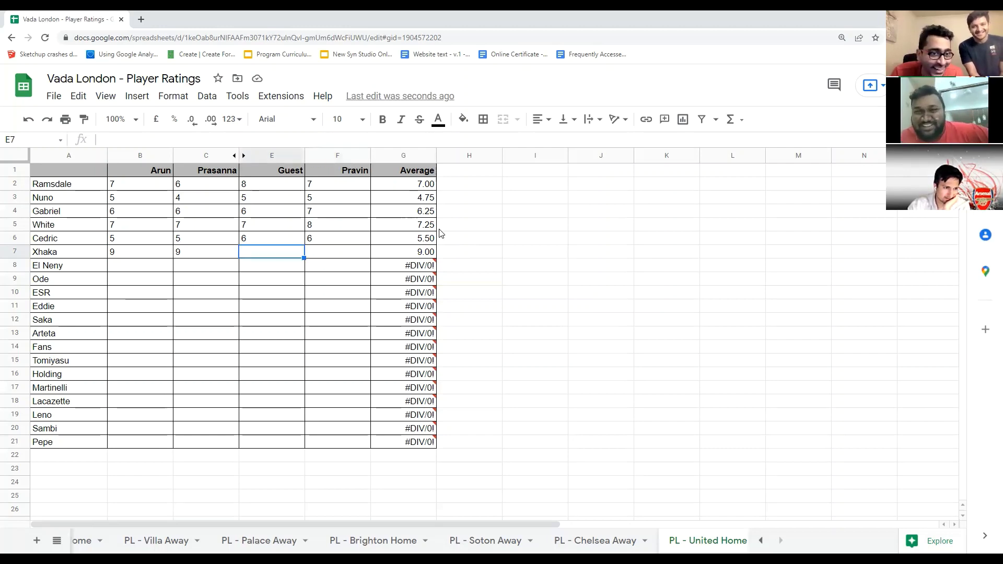
pyautogui.write('9')
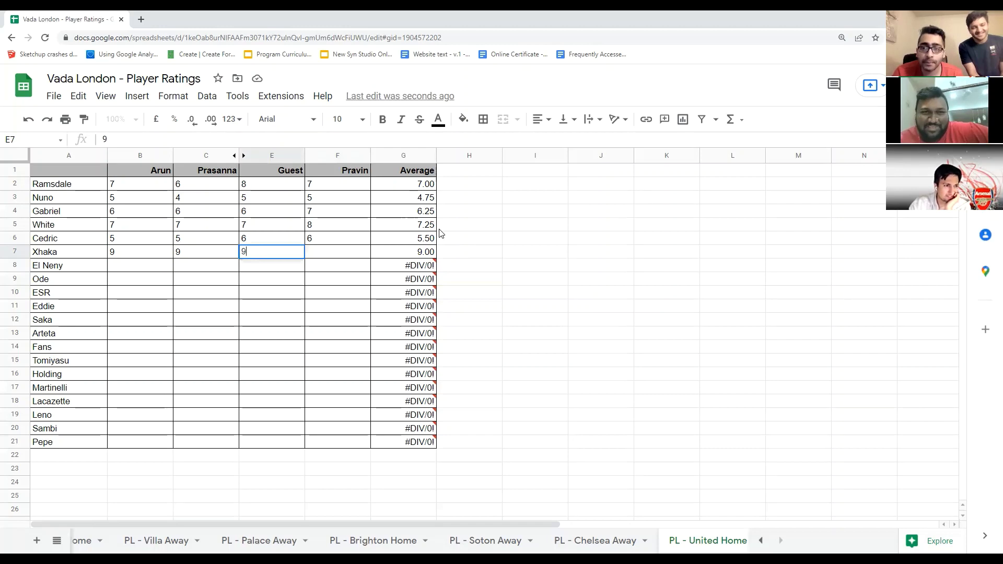
pyautogui.press('Tab')
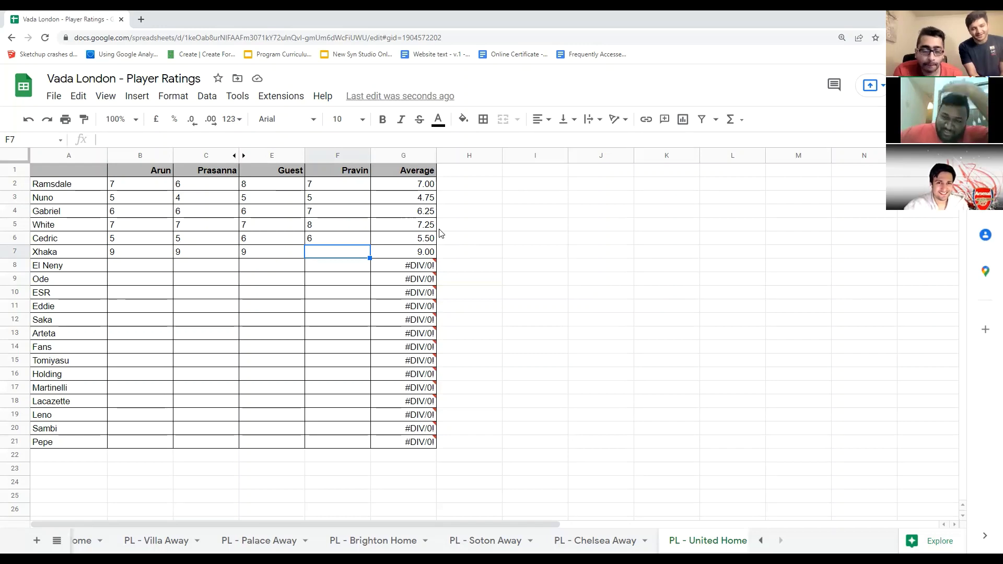
pyautogui.write('9')
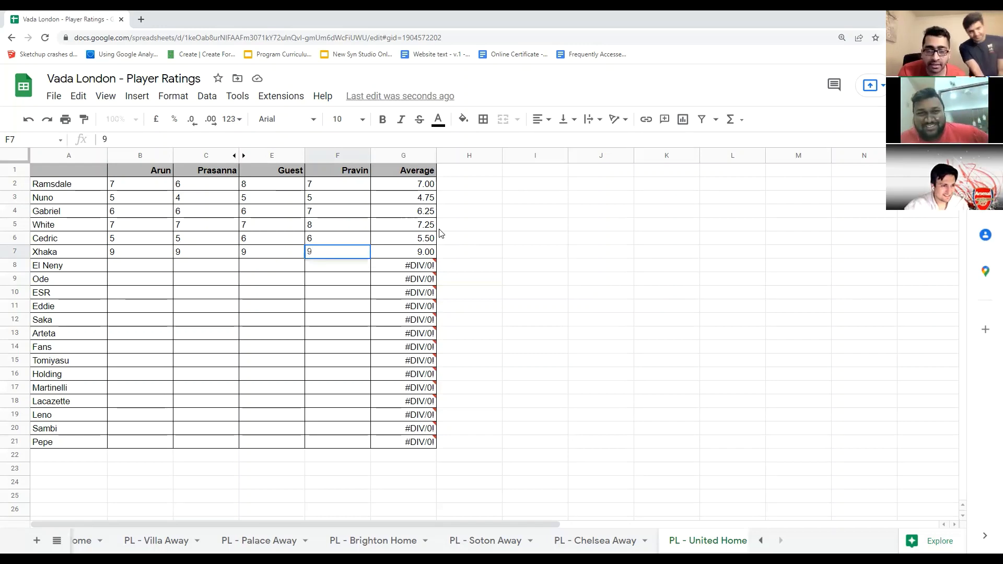
pyautogui.press('Return')
# Enter a rating of 9 for El Neny in cell B8
pyautogui.press('Left')
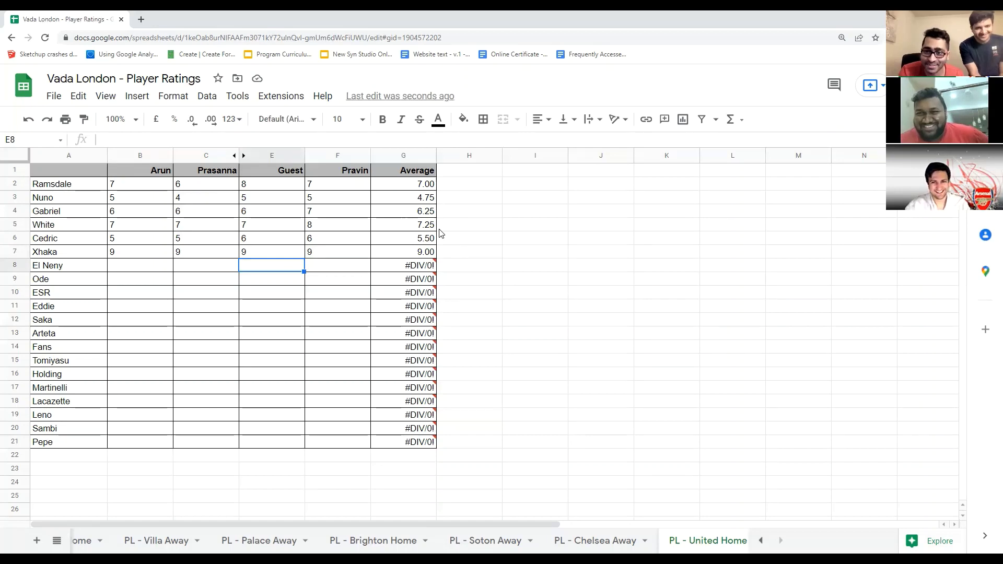
pyautogui.press('Left')
pyautogui.press('Left')
pyautogui.press('Left')
pyautogui.press('Right')
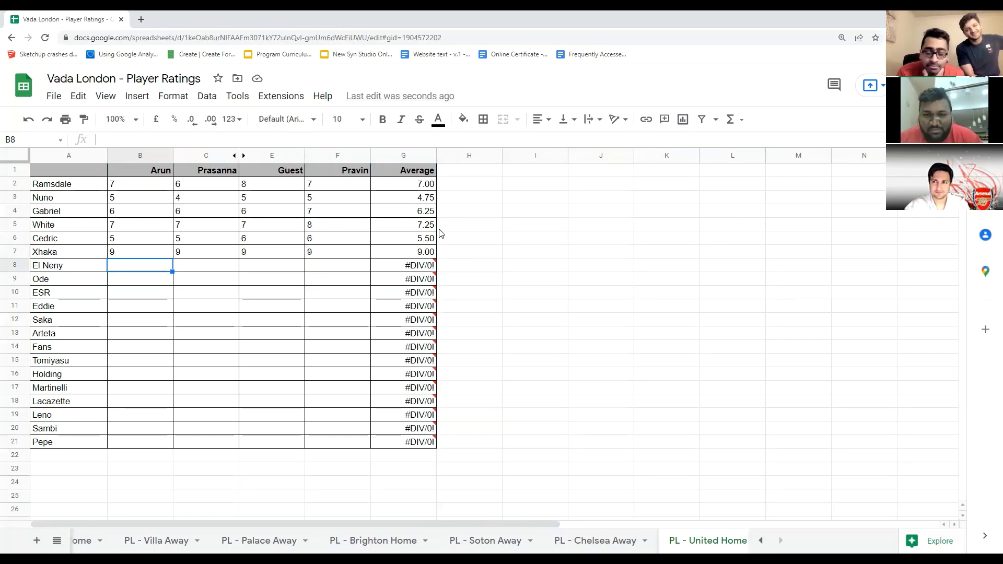
pyautogui.write('9')
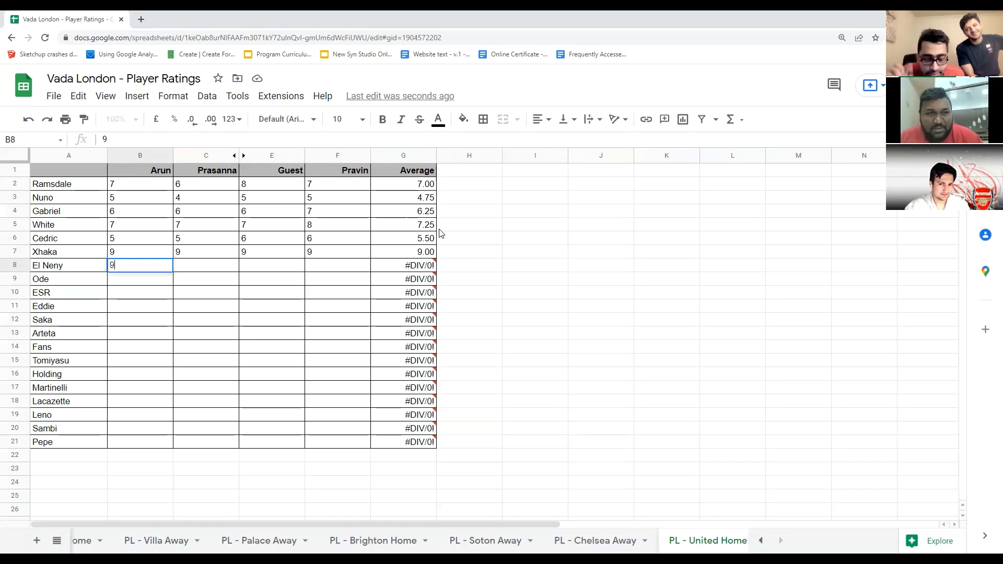
pyautogui.press('Tab')
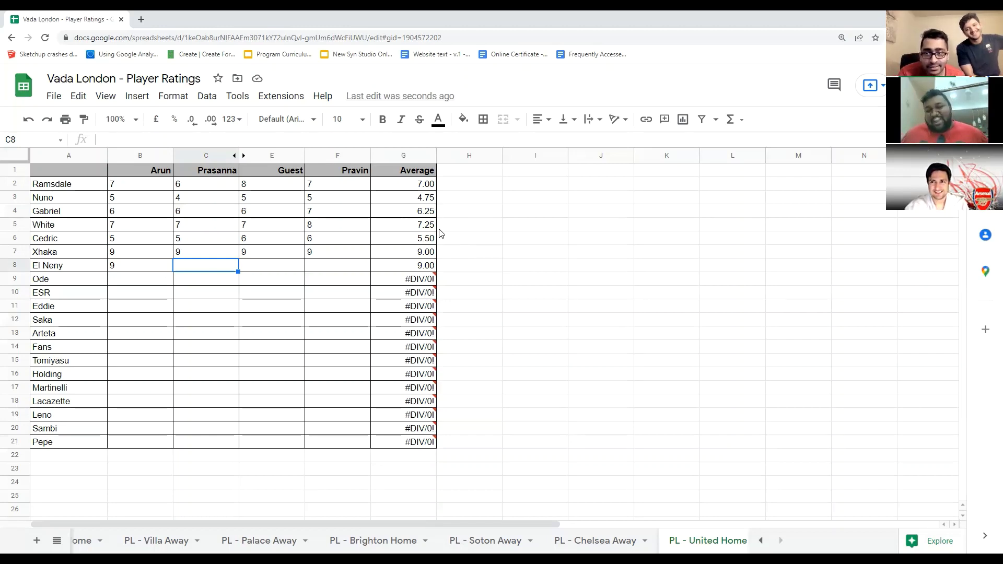
# Complete El Neny's row with a rating of 8 in each of E8, F8 and C8
pyautogui.press('Right')
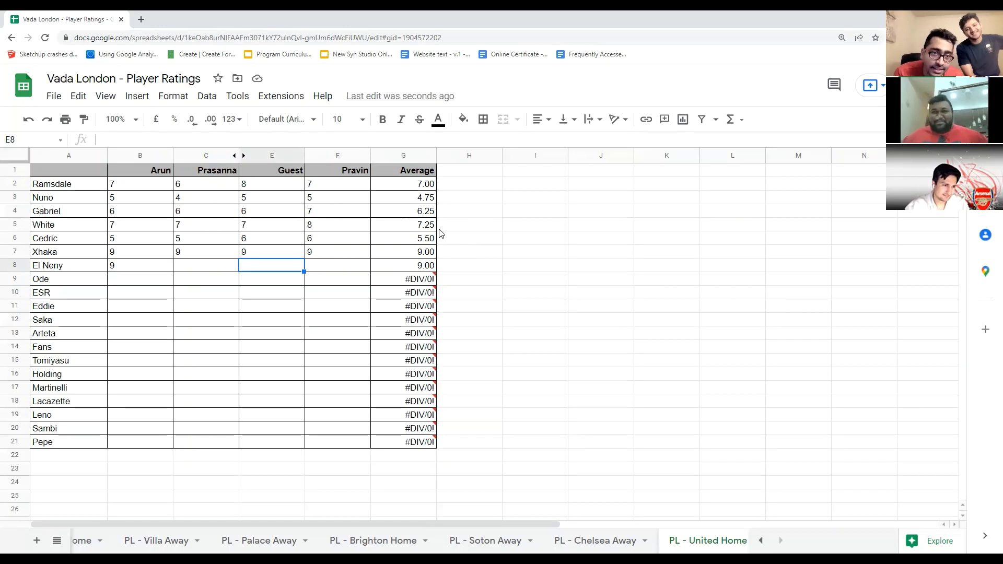
pyautogui.write('8')
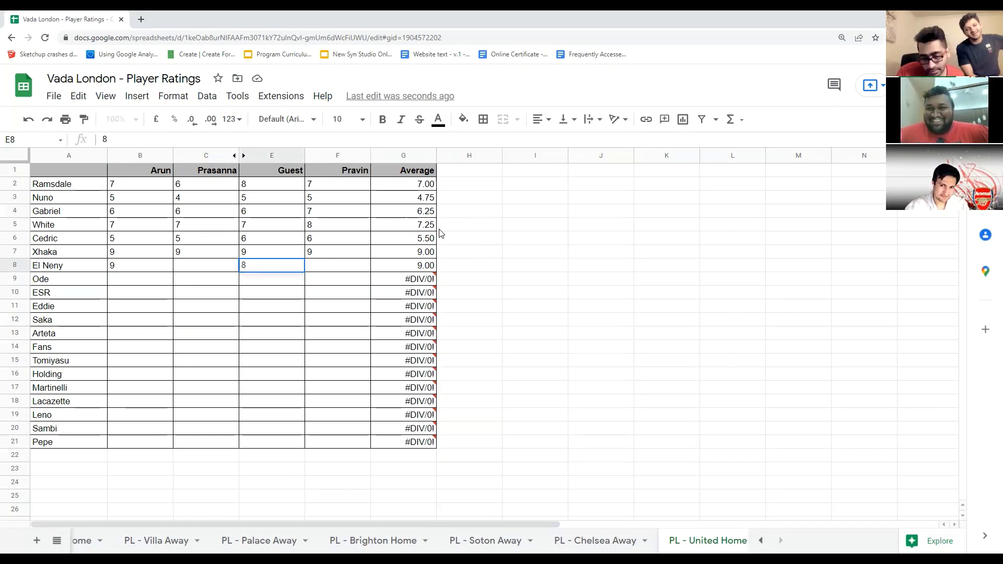
pyautogui.press('Tab')
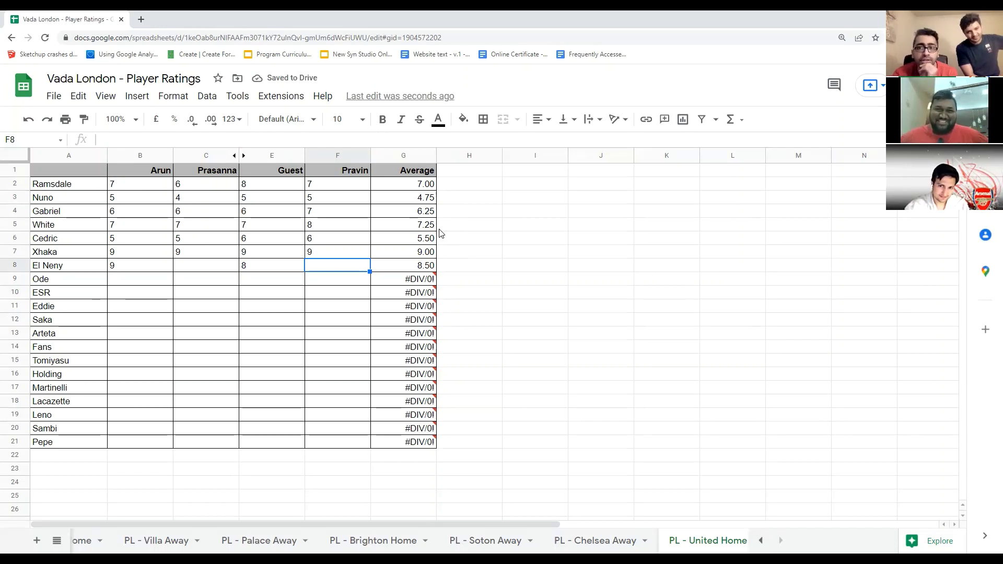
pyautogui.write('8')
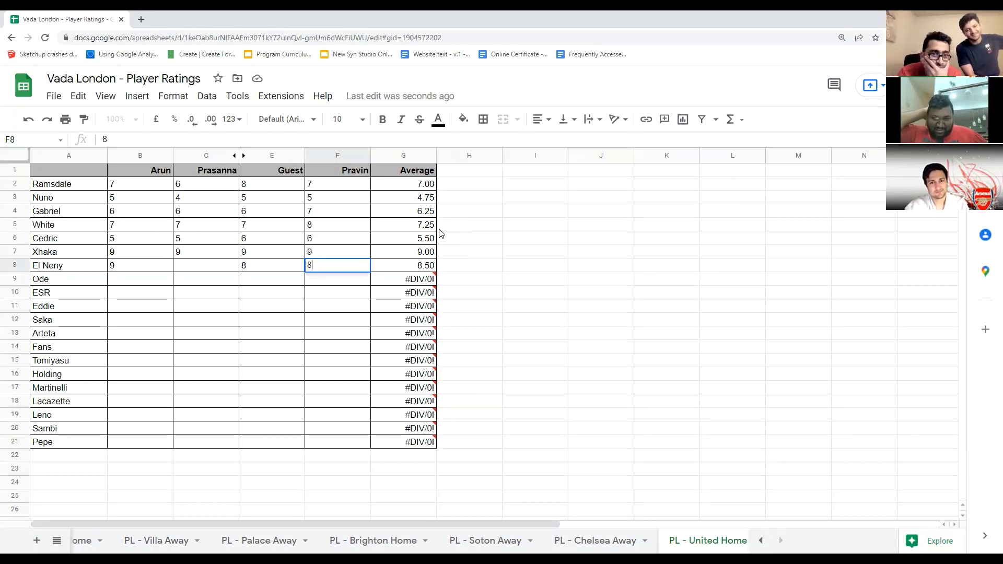
pyautogui.press('Left')
pyautogui.press('Left')
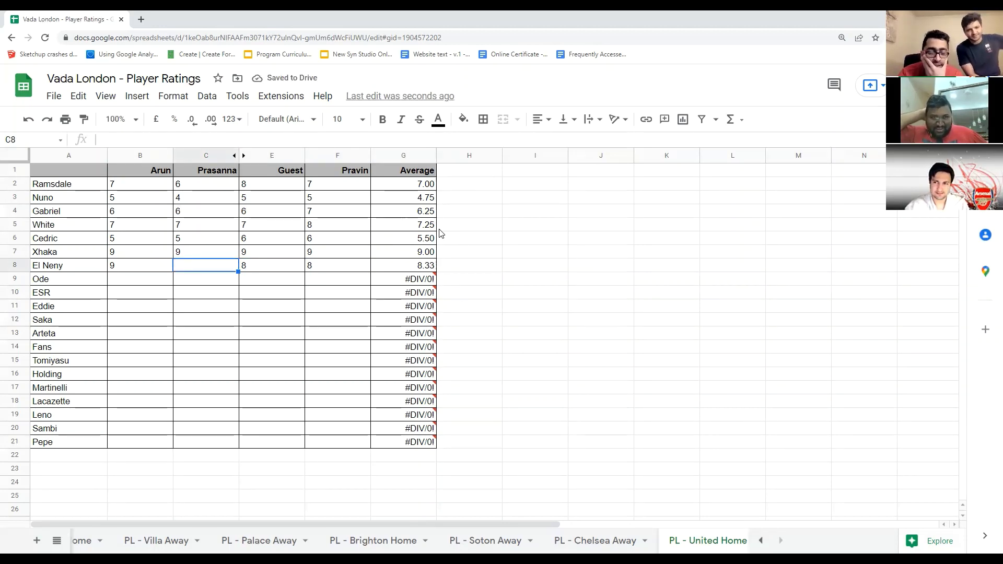
pyautogui.write('8')
pyautogui.press('Return')
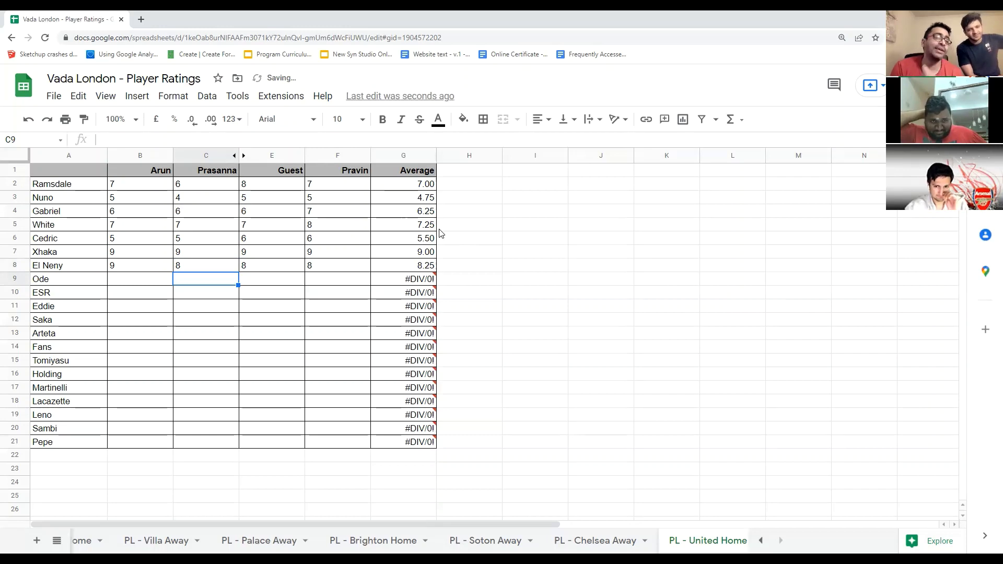
pyautogui.press('Up')
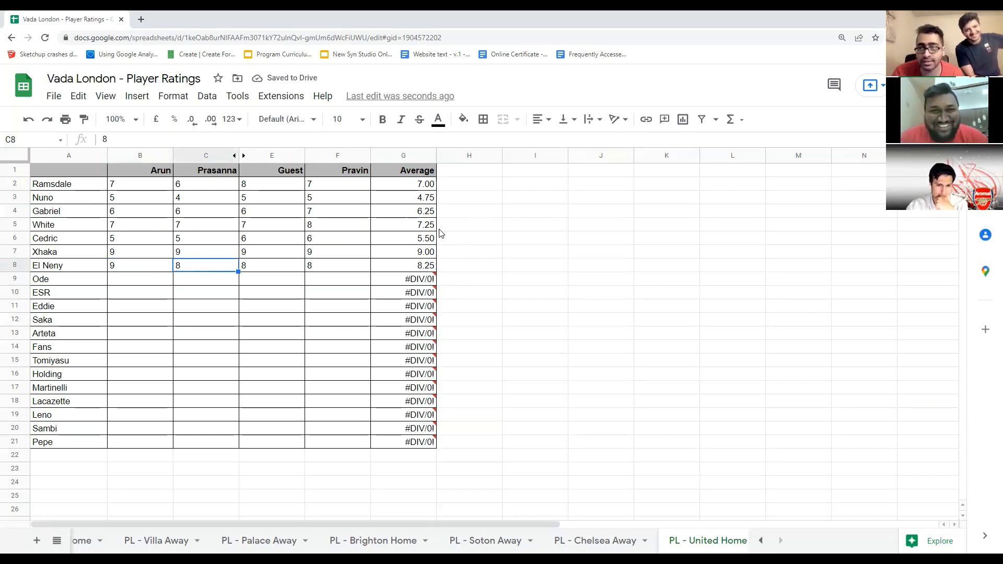
pyautogui.press('Down')
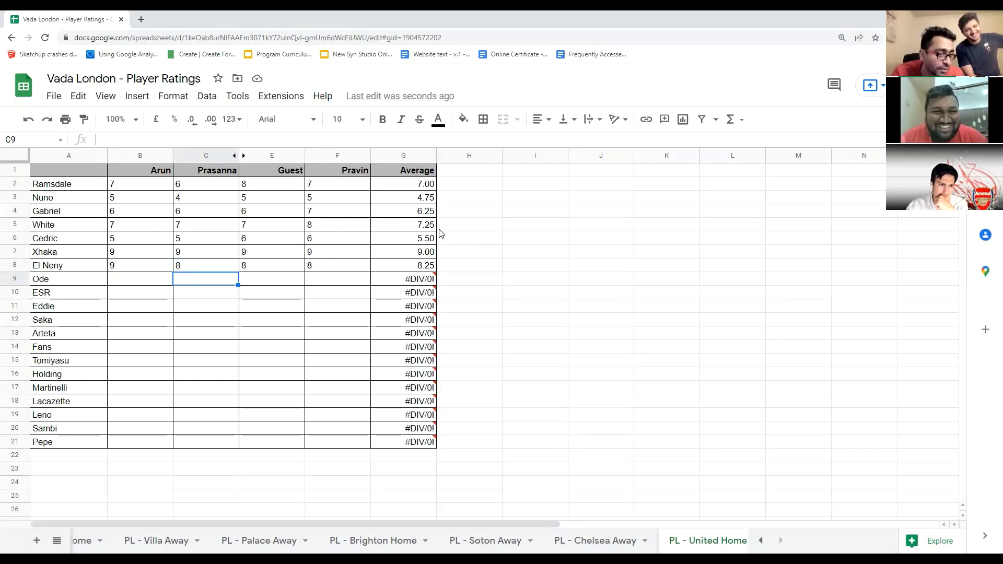
# Enter Ode's ratings of 8 in the Guest column and 9 in F9
pyautogui.press('Left')
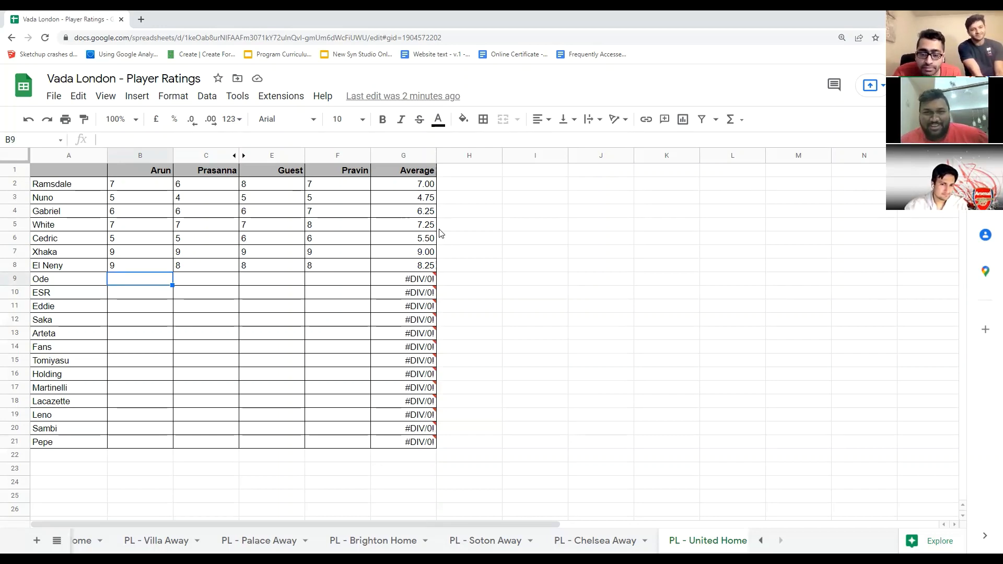
pyautogui.press('Right')
pyautogui.press('Right')
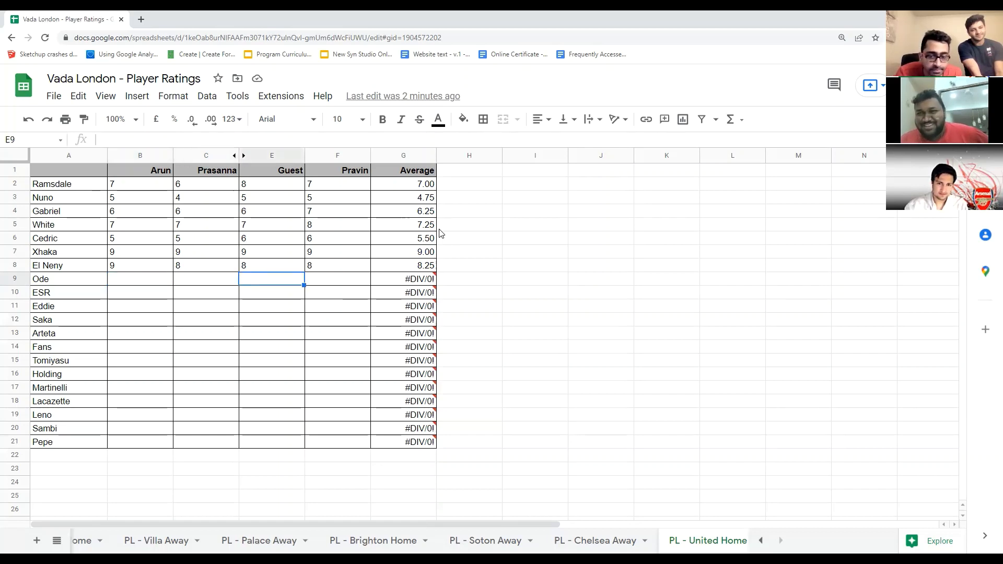
pyautogui.write('8')
pyautogui.press('Right')
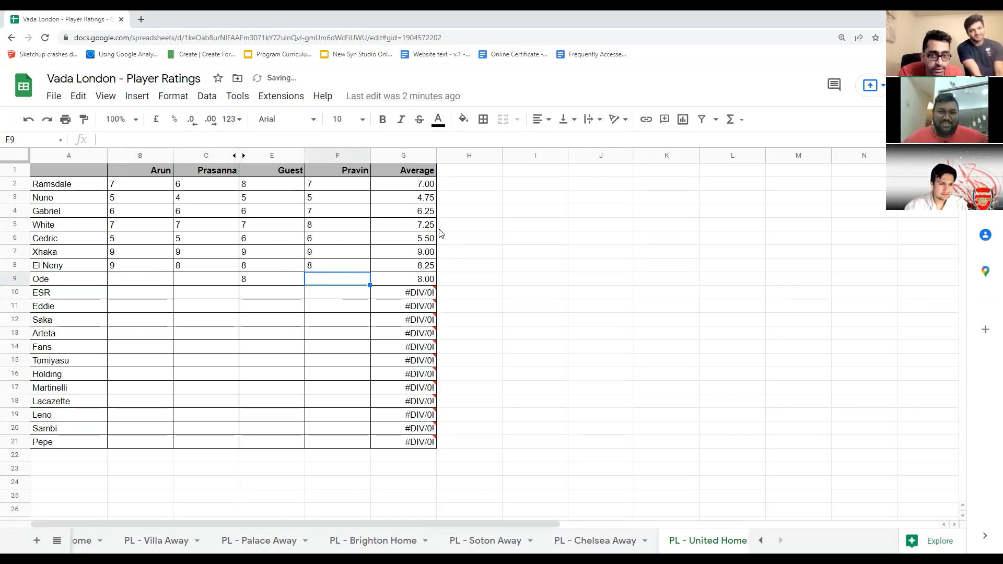
pyautogui.write('9')
pyautogui.press('Left')
pyautogui.press('Left')
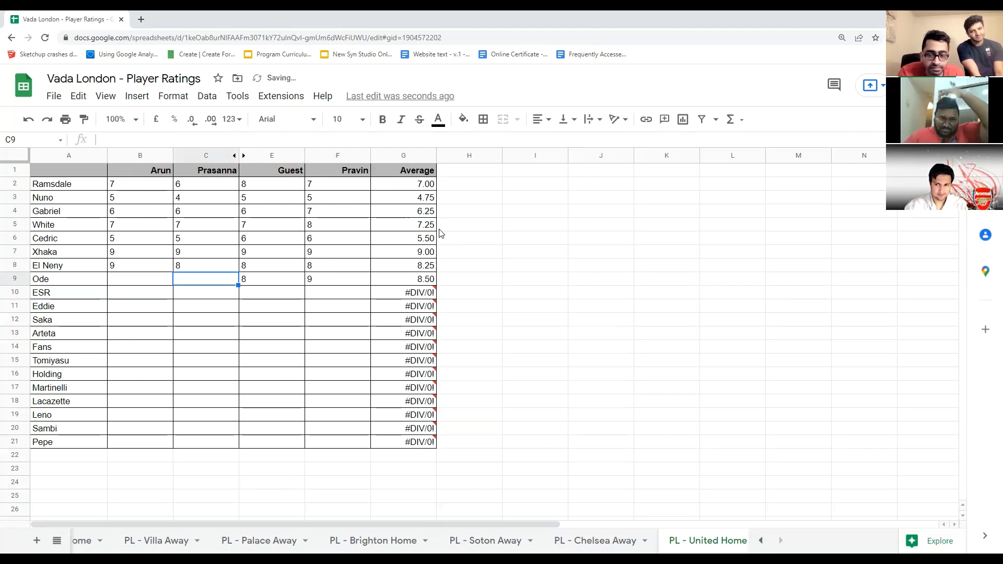
# Complete Ode's row with a rating of 8 in both C9 and B9
pyautogui.write('8')
pyautogui.press('Left')
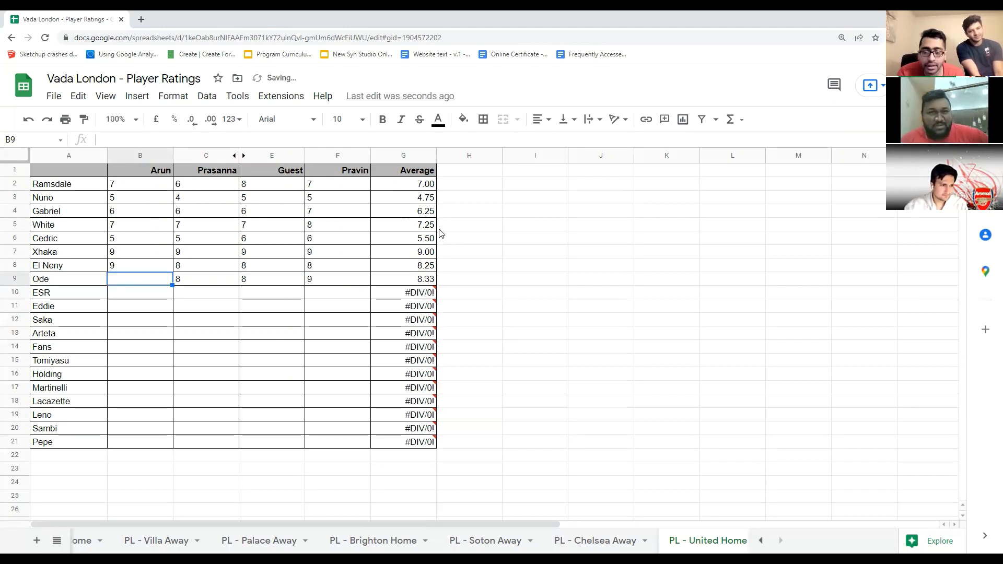
pyautogui.write('8')
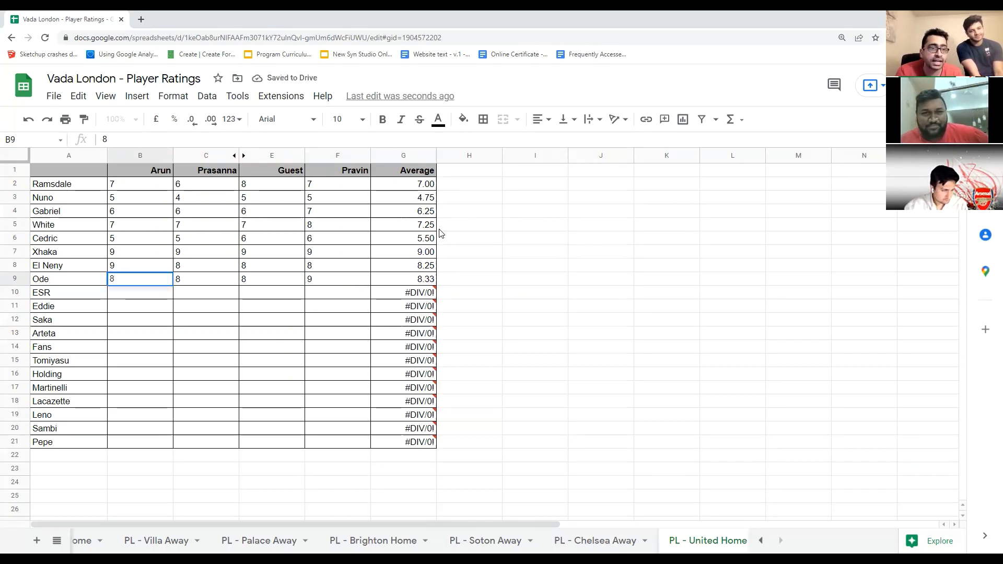
pyautogui.press('Return')
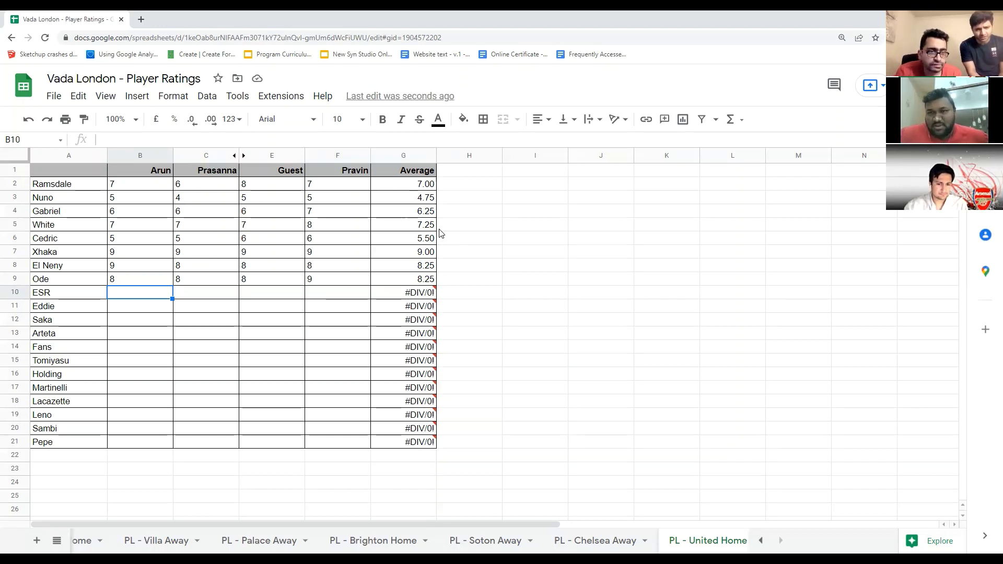
# Fill ESR's row with a rating of 7 in F10 and 6 in each of E10, C10 and B10
pyautogui.press('Right')
pyautogui.press('Right')
pyautogui.press('Right')
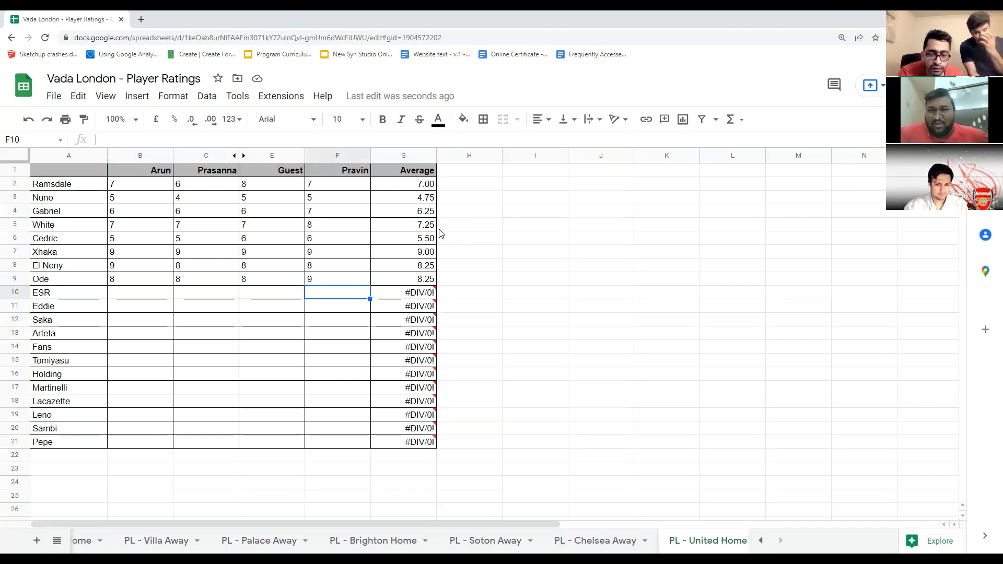
pyautogui.write('7')
pyautogui.press('Left')
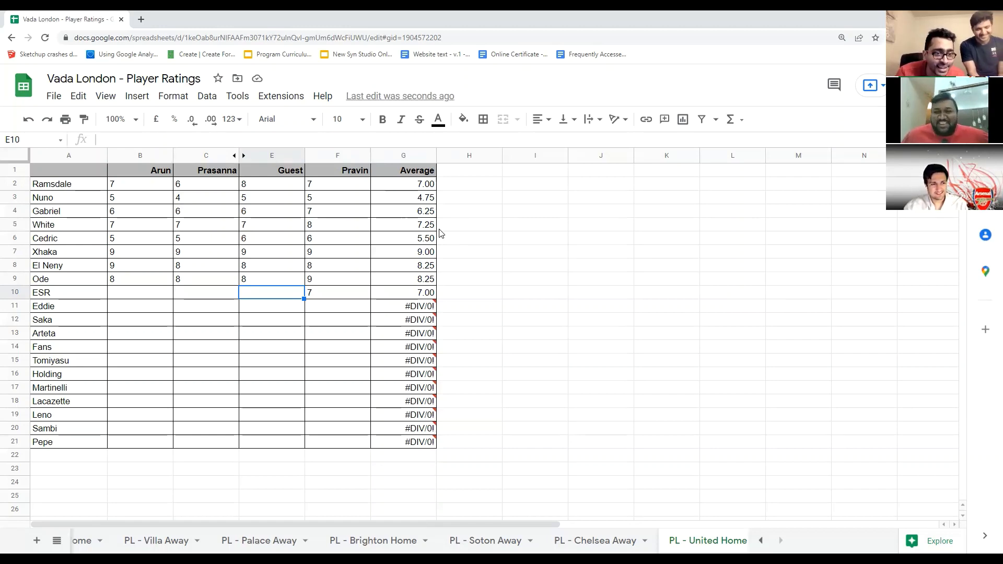
pyautogui.write('6')
pyautogui.press('Left')
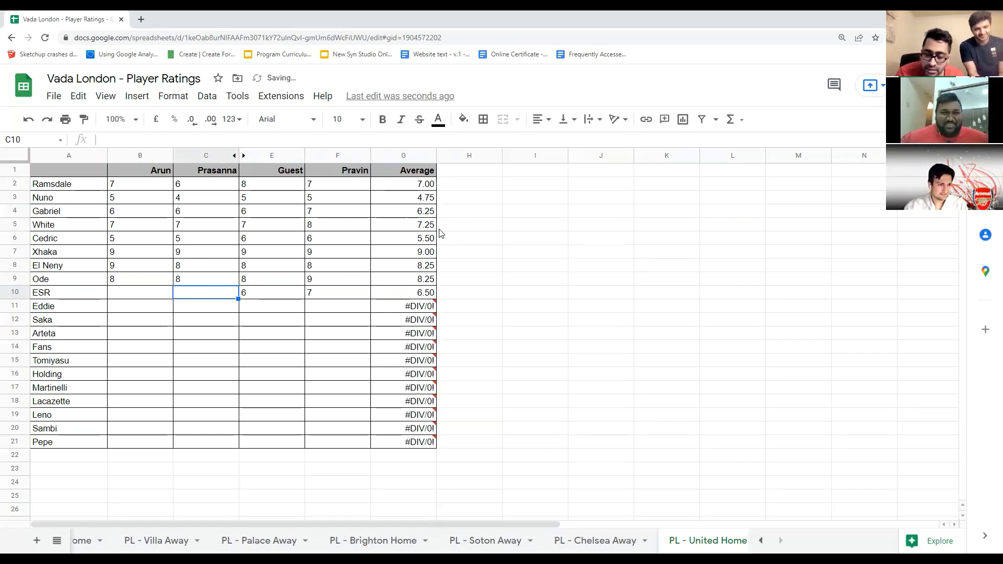
pyautogui.write('6')
pyautogui.press('Left')
pyautogui.write('6')
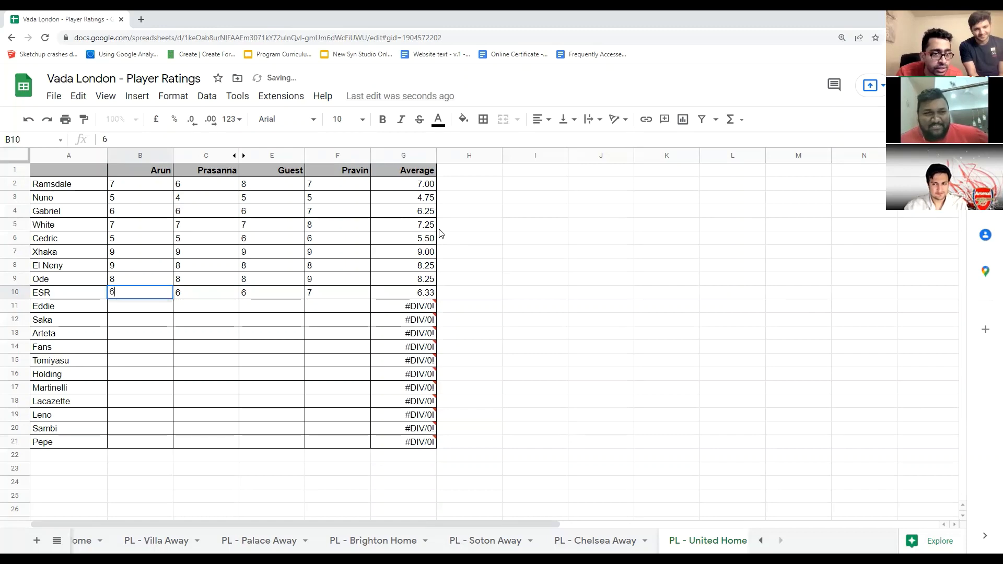
pyautogui.press('Return')
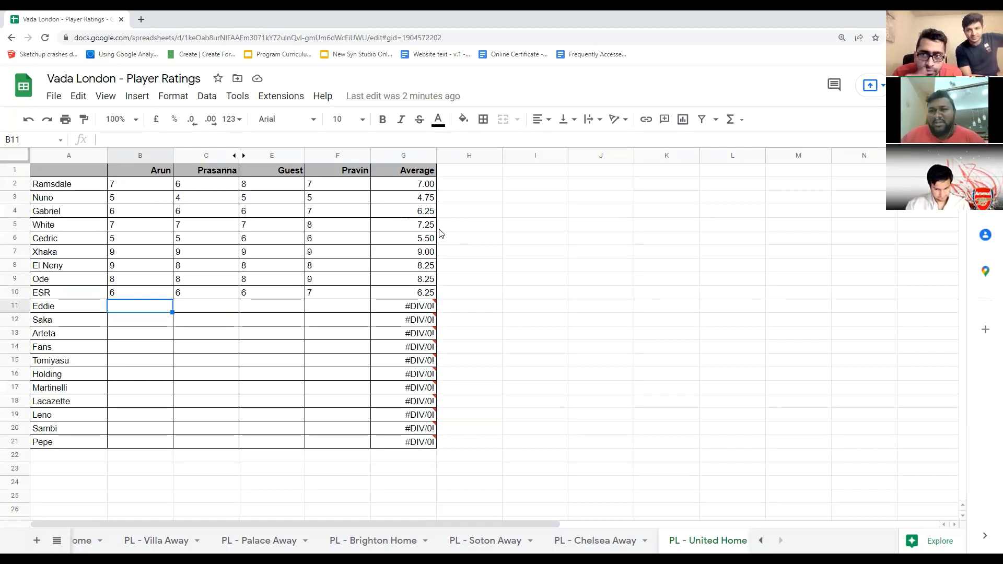
# Enter a rating of 7 for Eddie in the Guest column, C11 and B11
pyautogui.press('Right')
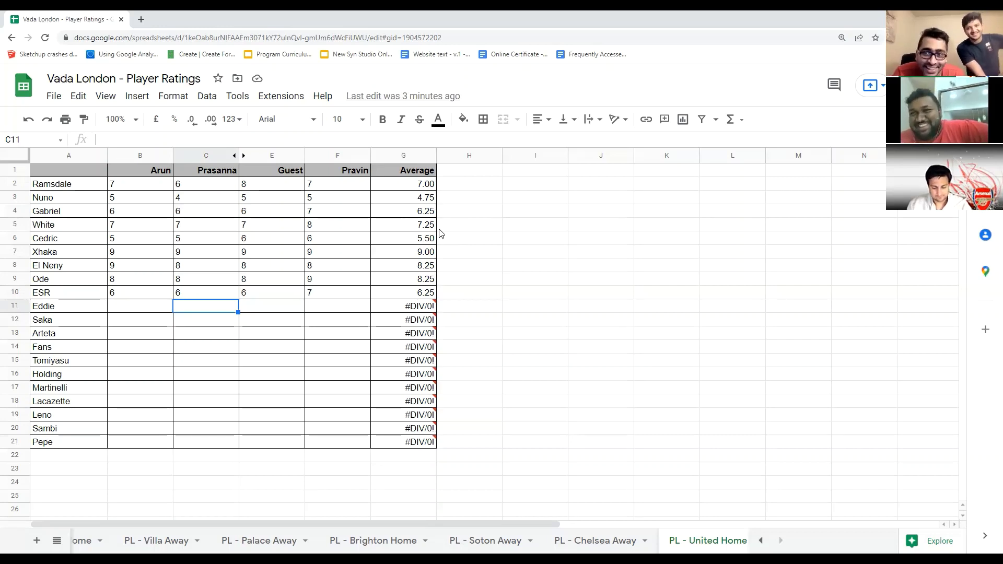
pyautogui.press('Left')
pyautogui.press('Right')
pyautogui.press('Right')
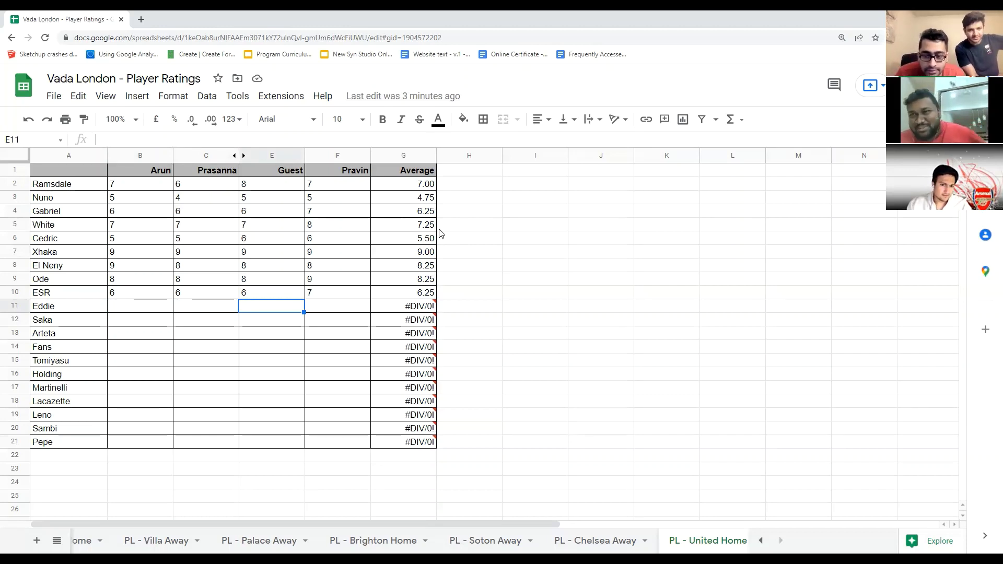
pyautogui.write('7')
pyautogui.press('Tab')
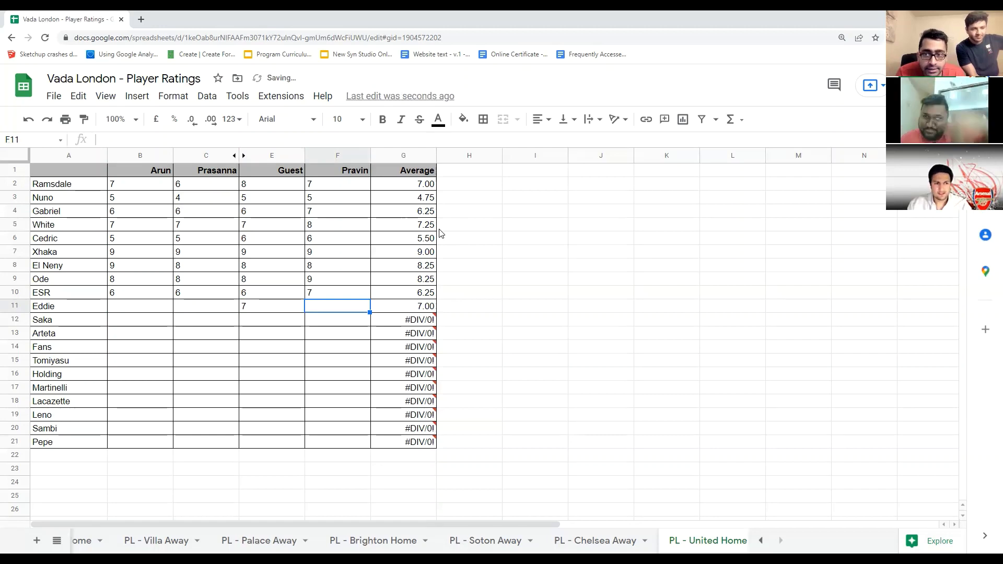
pyautogui.press('Left')
pyautogui.press('Left')
pyautogui.write('7')
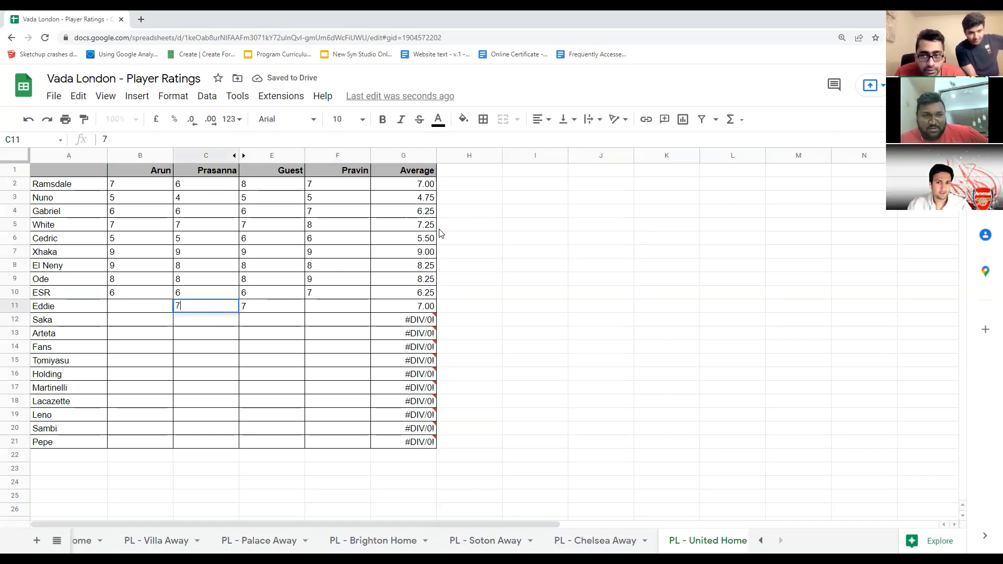
pyautogui.press('Left')
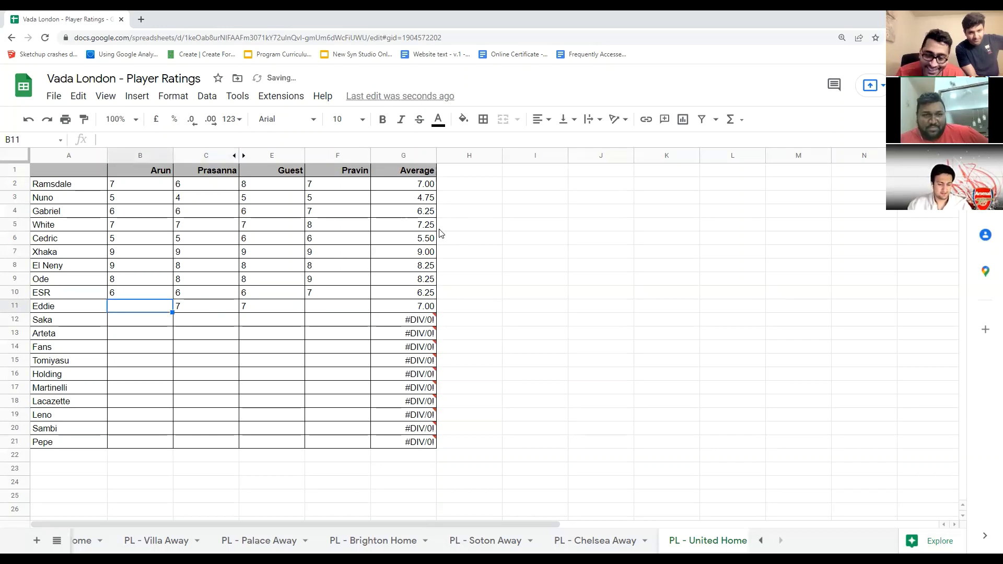
pyautogui.write('7')
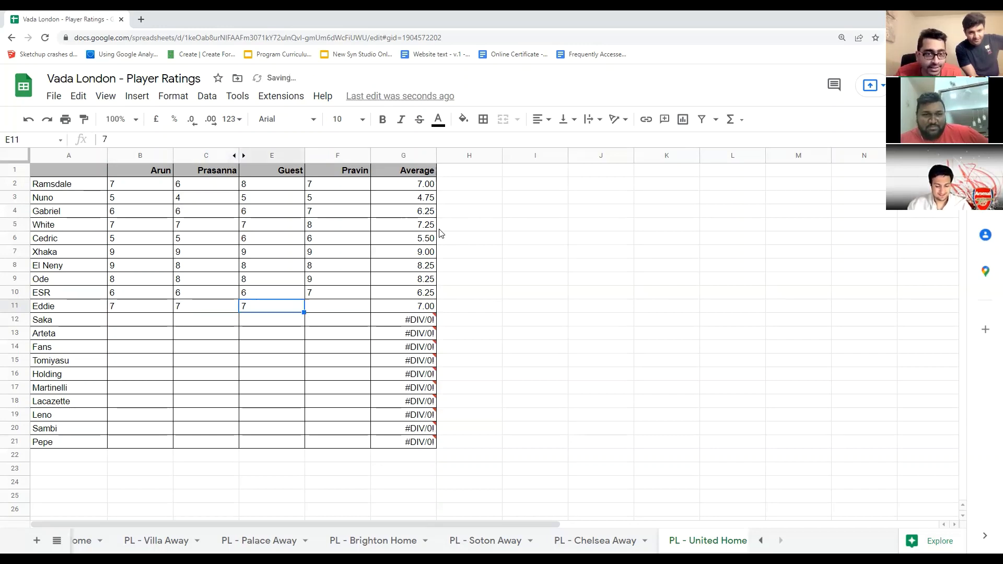
# Complete Eddie's row with a rating of 7 in cell F11
pyautogui.press('Right')
pyautogui.press('Right')
pyautogui.press('Right')
pyautogui.write('7')
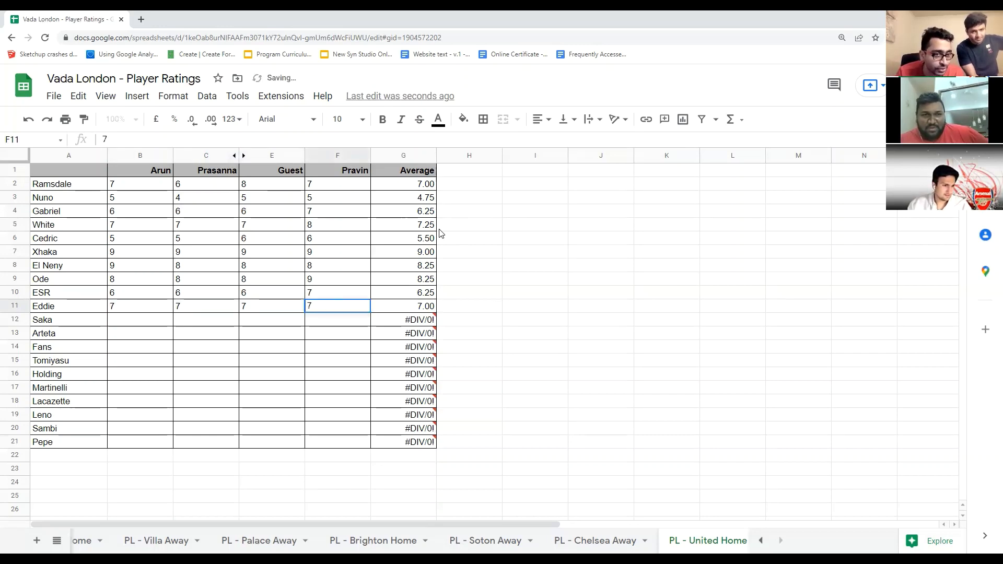
pyautogui.press('Return')
# Enter a rating of 8 for Saka in cells C12, E12 and F12
pyautogui.press('Left')
pyautogui.press('Left')
pyautogui.press('Left')
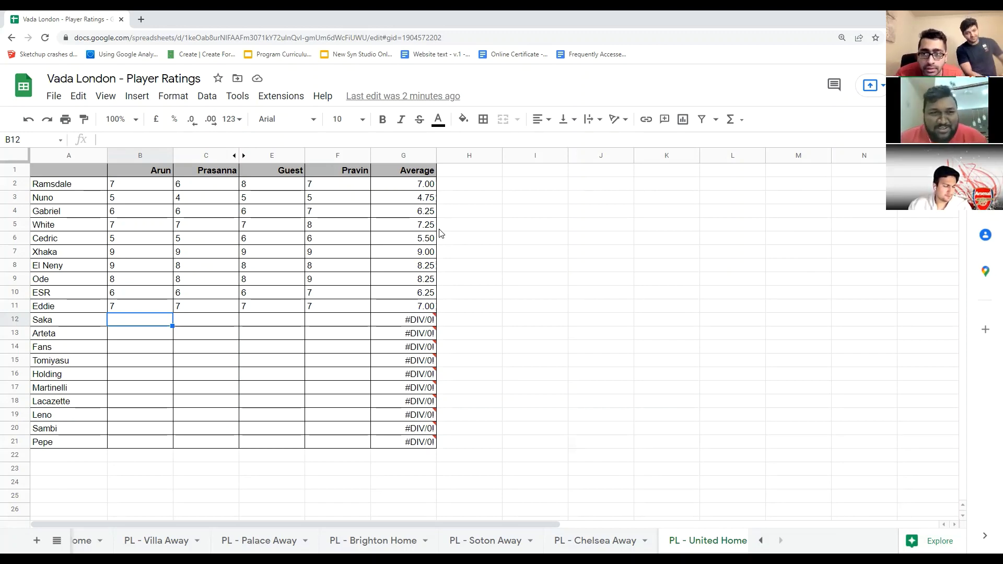
pyautogui.press('Right')
pyautogui.press('Right')
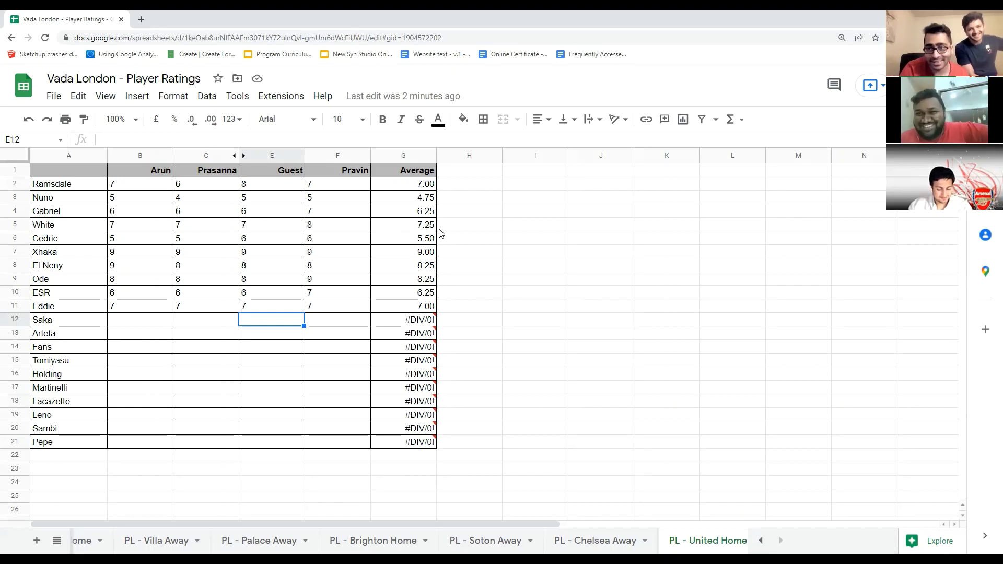
pyautogui.press('Up')
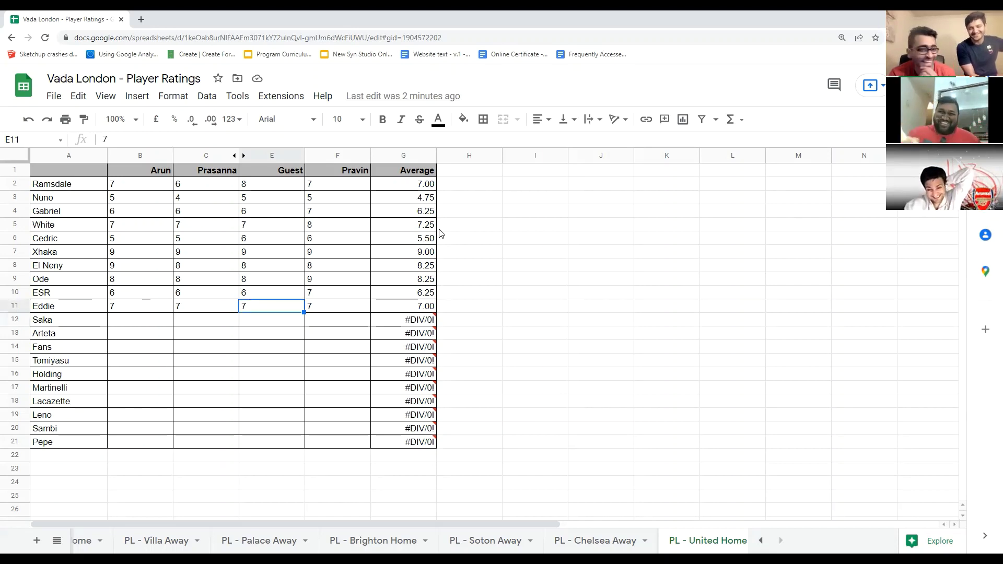
pyautogui.press('Down')
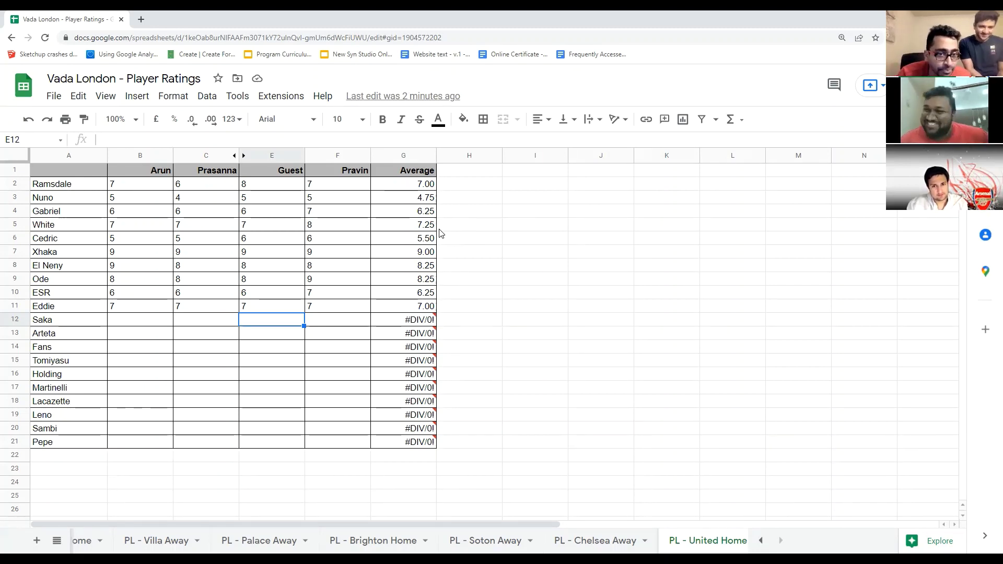
pyautogui.press('Left')
pyautogui.write('8')
pyautogui.press('Tab')
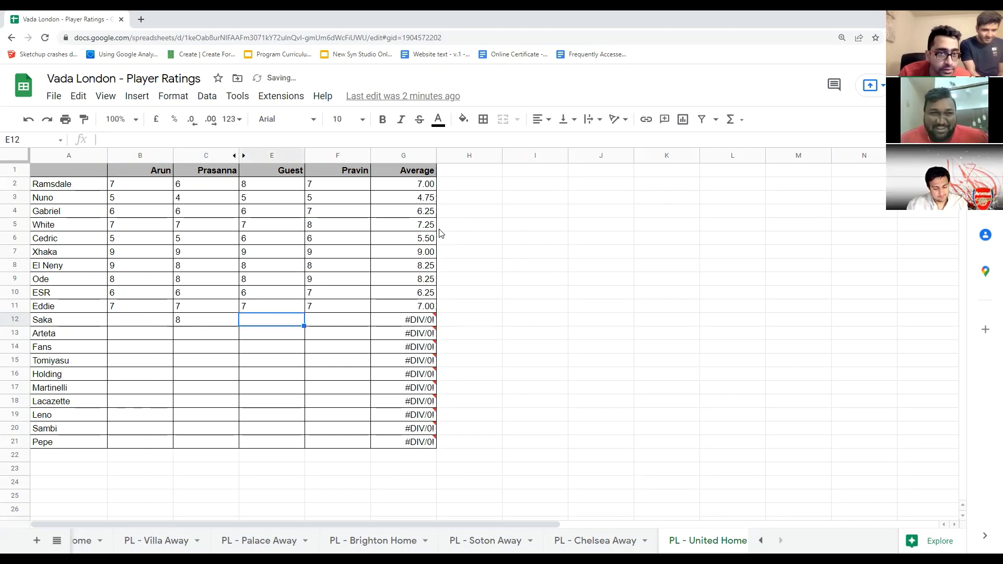
pyautogui.write('8')
pyautogui.press('Tab')
pyautogui.write('8')
# Complete Saka's row with a rating of 8 in cell B12
pyautogui.press('Left')
pyautogui.press('Left')
pyautogui.press('Left')
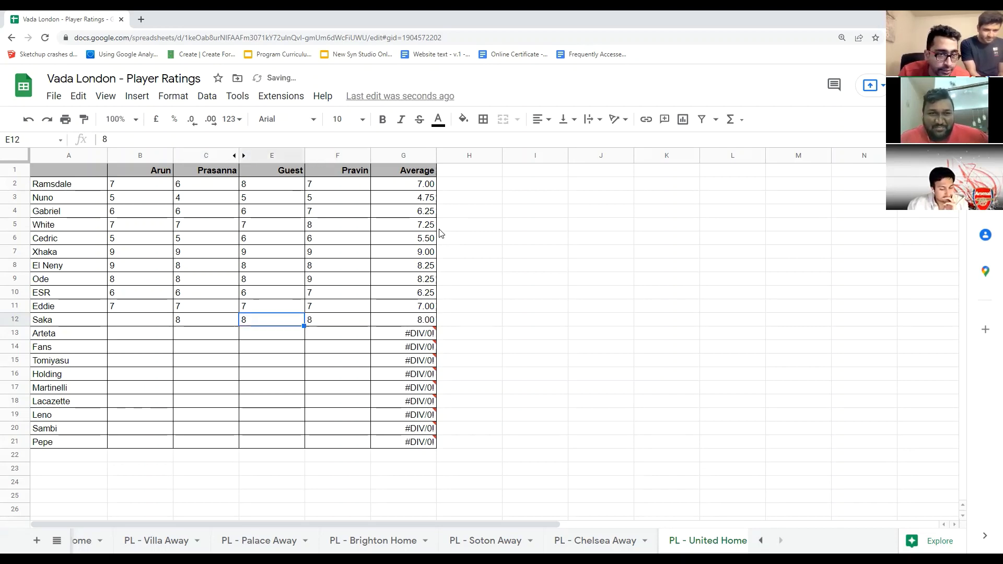
pyautogui.write('8')
pyautogui.press('Return')
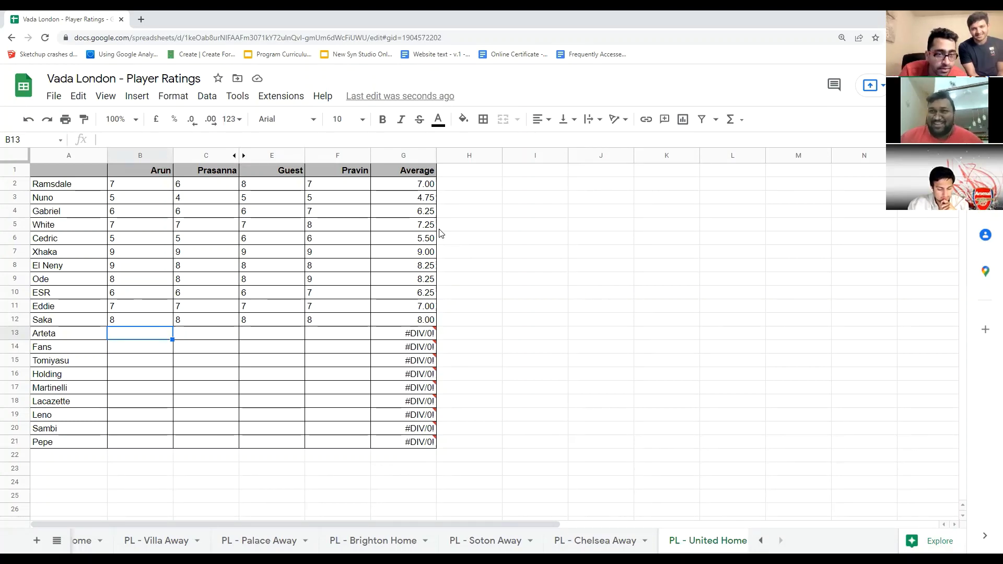
# Enter a rating of 9 for Arteta in cells C13 and B13
pyautogui.press('Right')
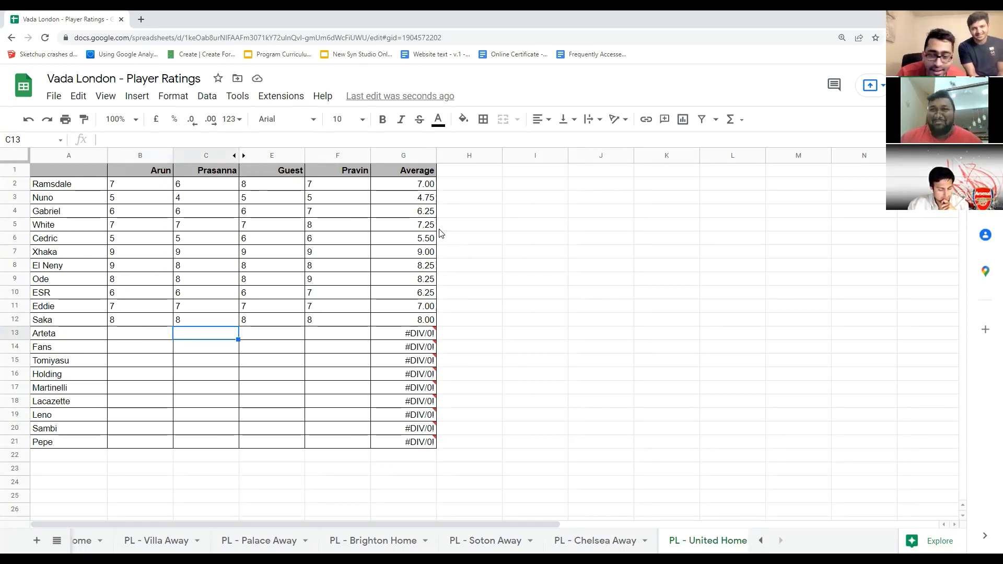
pyautogui.write('9')
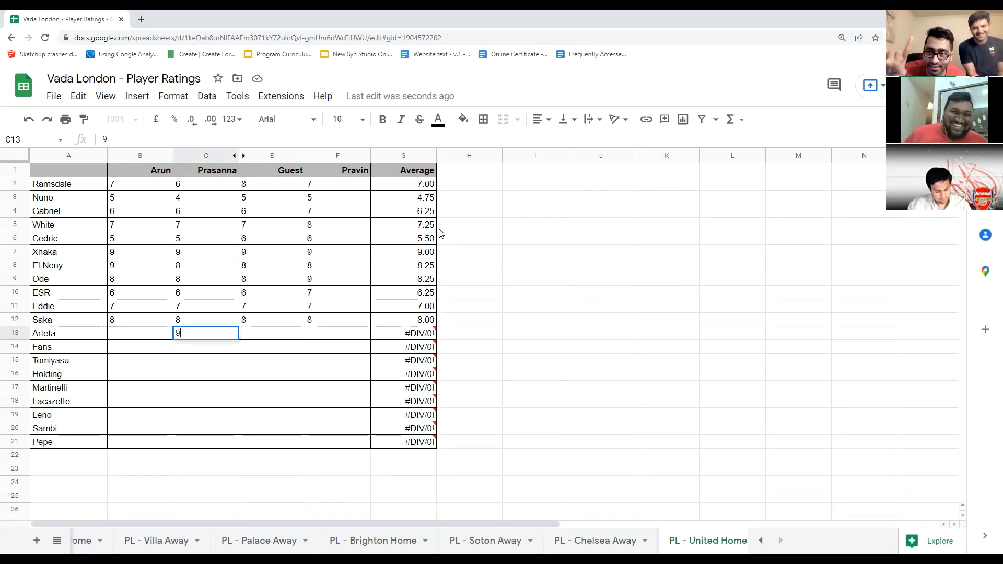
pyautogui.press('Left')
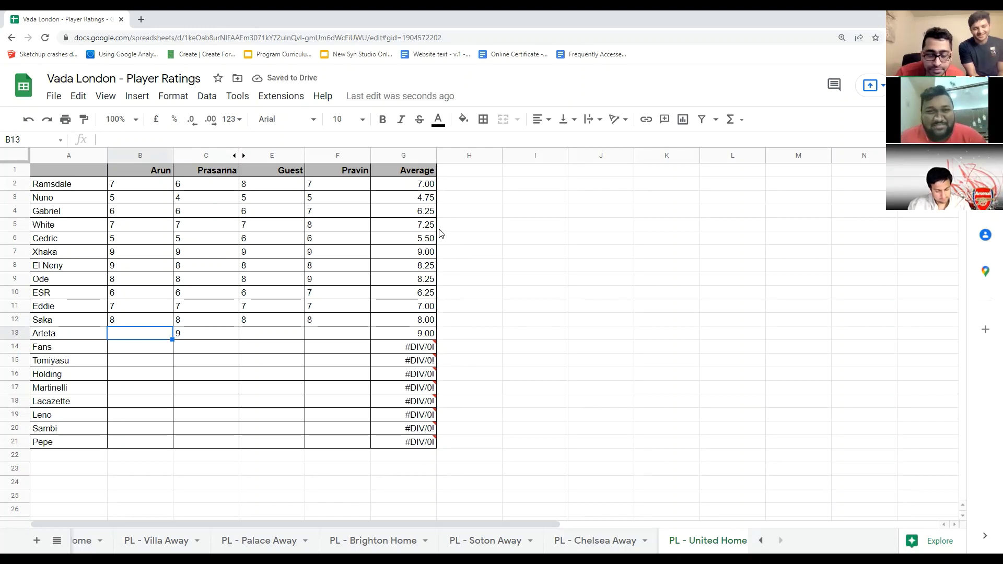
pyautogui.press('Right')
pyautogui.press('Left')
pyautogui.write('9')
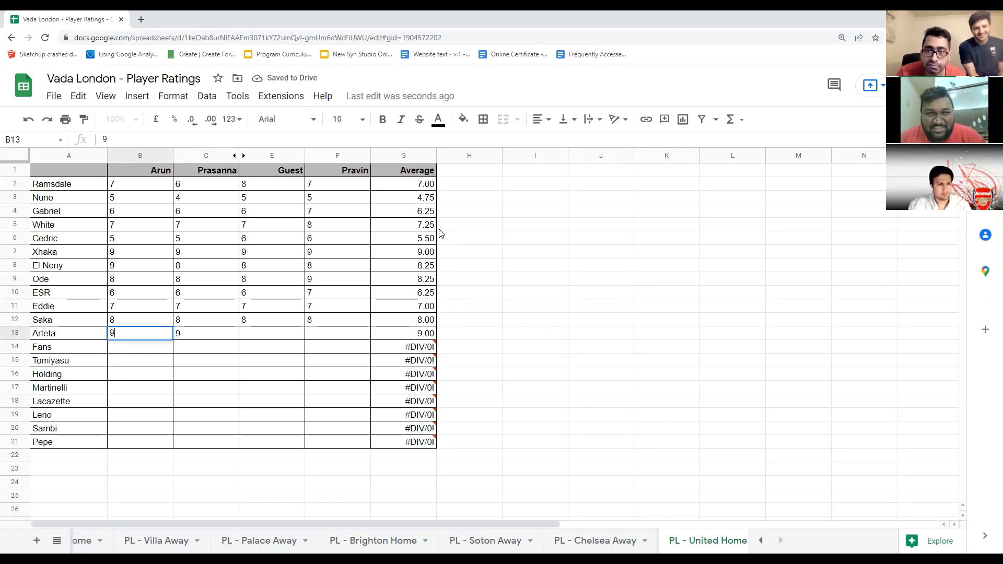
# Complete Arteta's row with a rating of 9 in both the Guest column and F13
pyautogui.press('Right')
pyautogui.press('Right')
pyautogui.write('9')
pyautogui.press('Right')
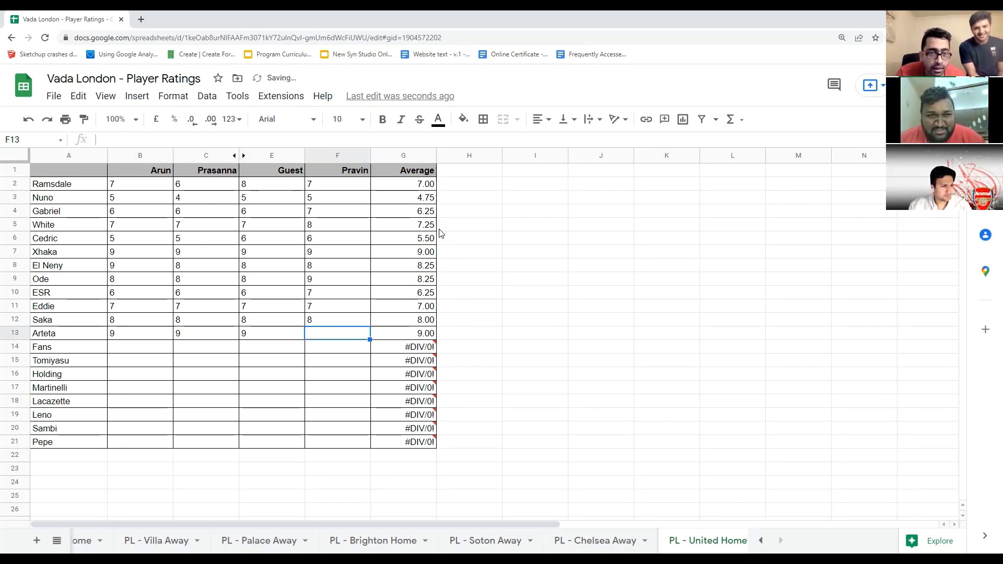
pyautogui.write('9')
pyautogui.press('Return')
# Enter a rating of 10 for Fans in B14 and in the Guest column
pyautogui.press('Left')
pyautogui.press('Left')
pyautogui.press('Left')
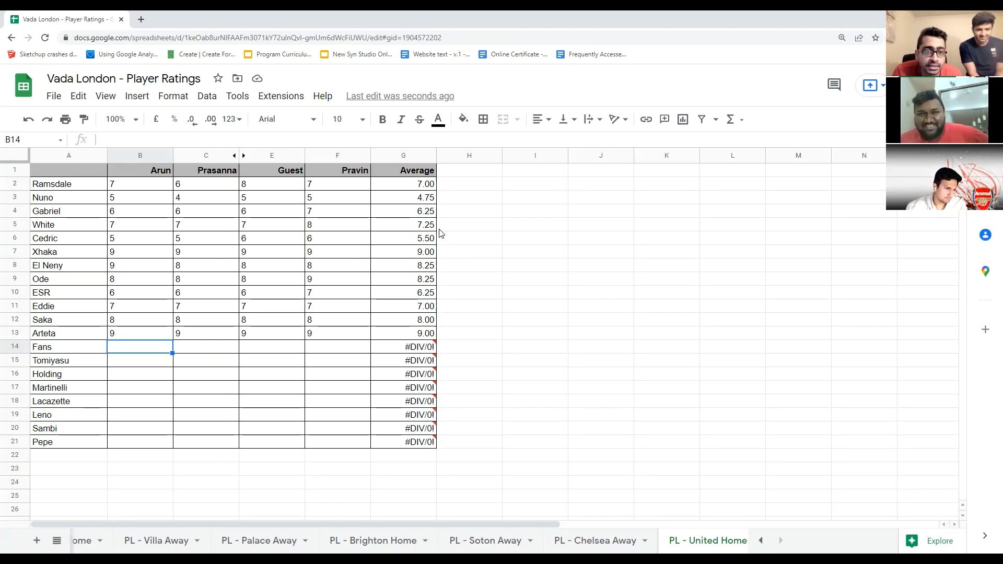
pyautogui.write('10')
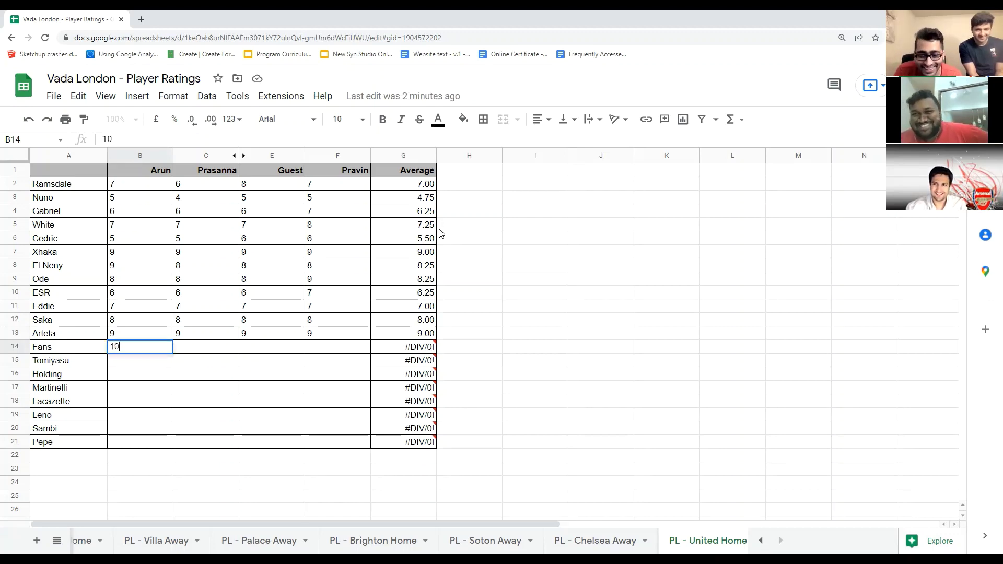
pyautogui.press('Tab')
pyautogui.press('Tab')
pyautogui.write('10')
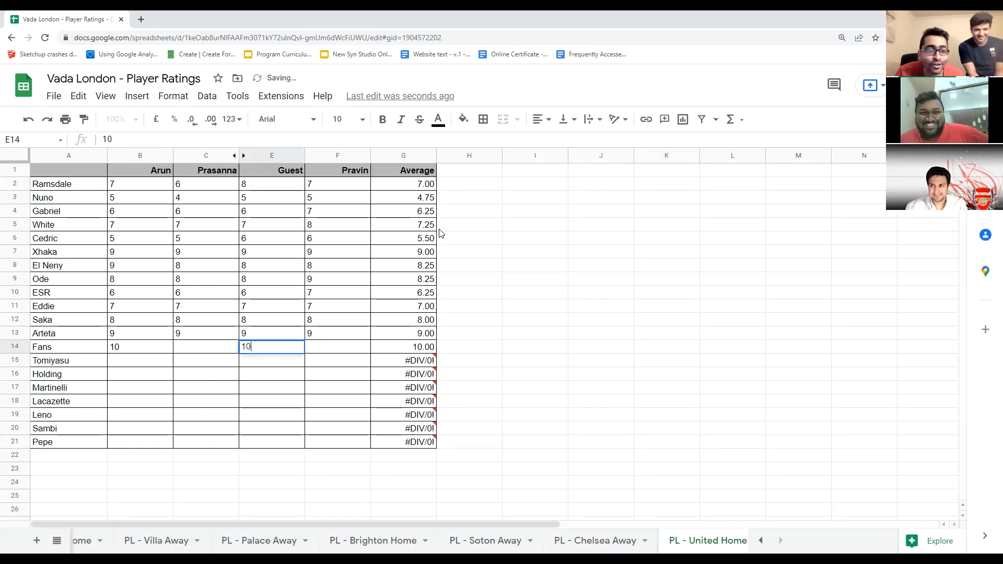
# Complete the Fans row with a rating of 10 in C14 and F14, and select B15 in Tomiyasu's row
pyautogui.hotkey('shift', 'Tab')
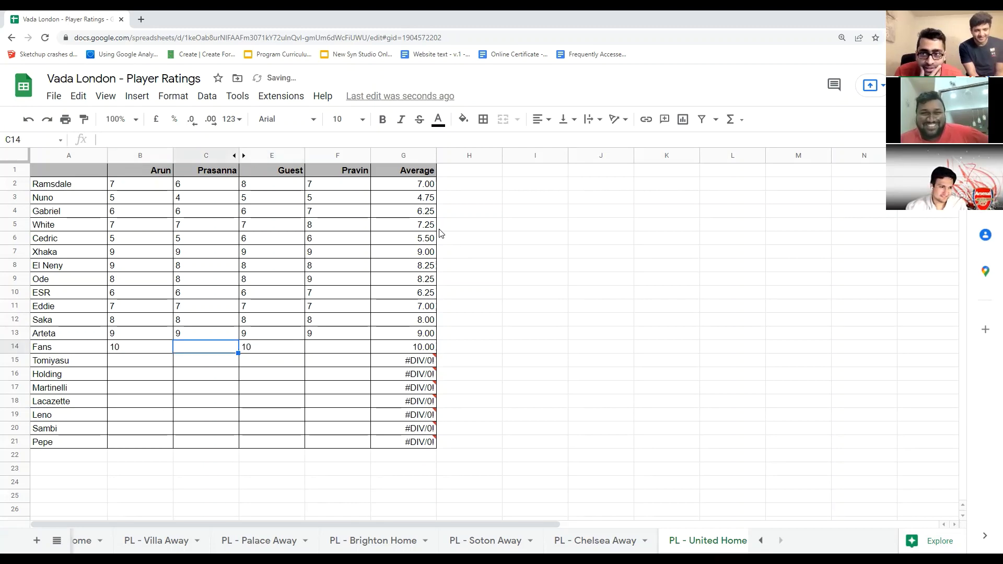
pyautogui.write('10')
pyautogui.press('Tab')
pyautogui.press('Tab')
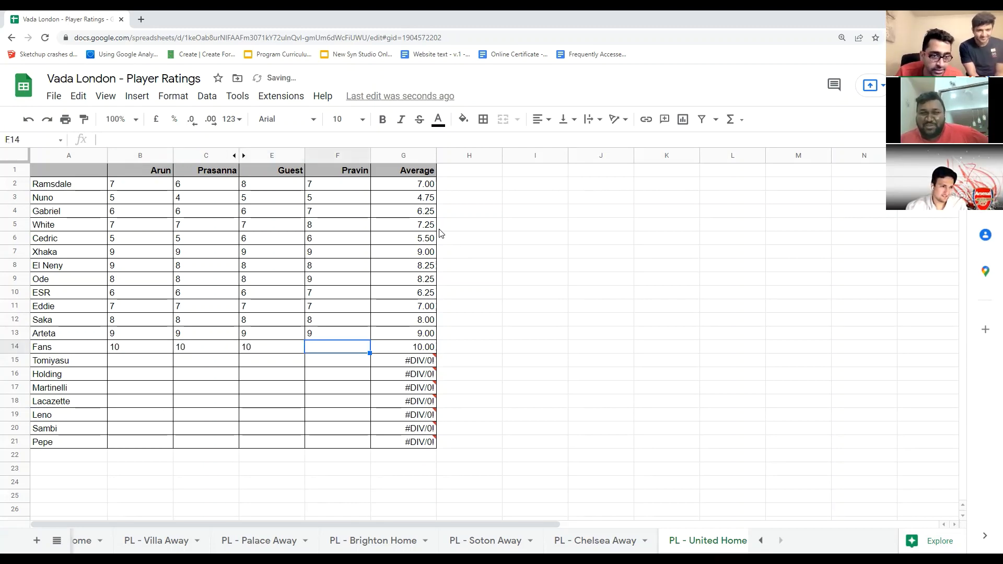
pyautogui.write('10')
pyautogui.hotkey('shift', 'Tab')
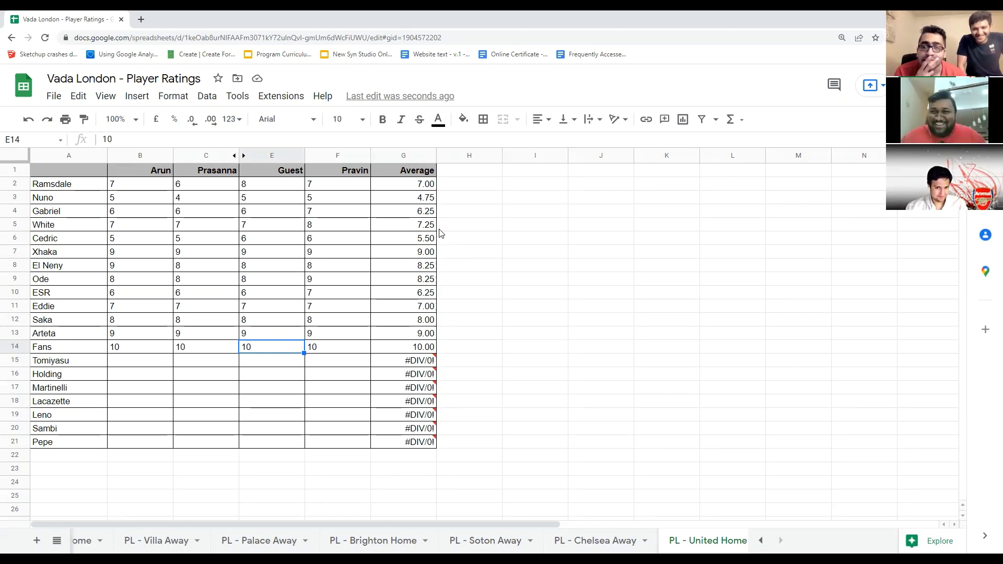
pyautogui.press('Return')
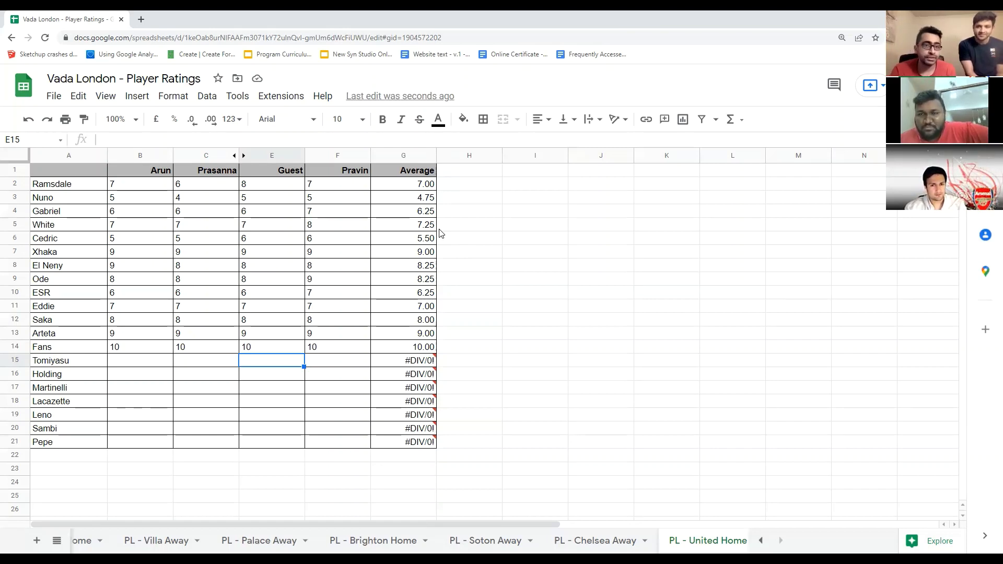
pyautogui.press('Left')
pyautogui.press('Left')
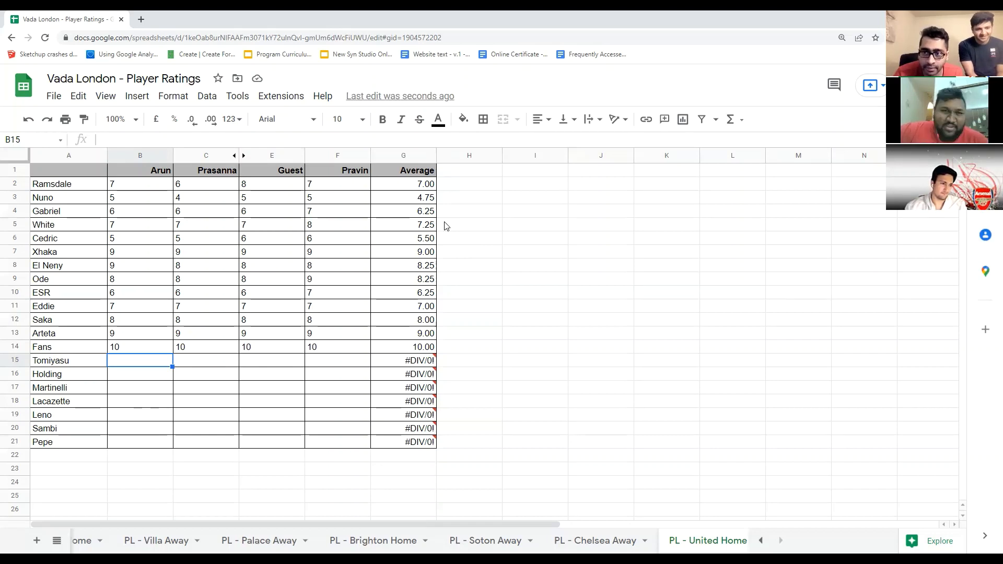
# Fill in Tomiyasu's row with a rating of 5 in B15, C15, the Guest column and F15
pyautogui.write('5')
pyautogui.press('Tab')
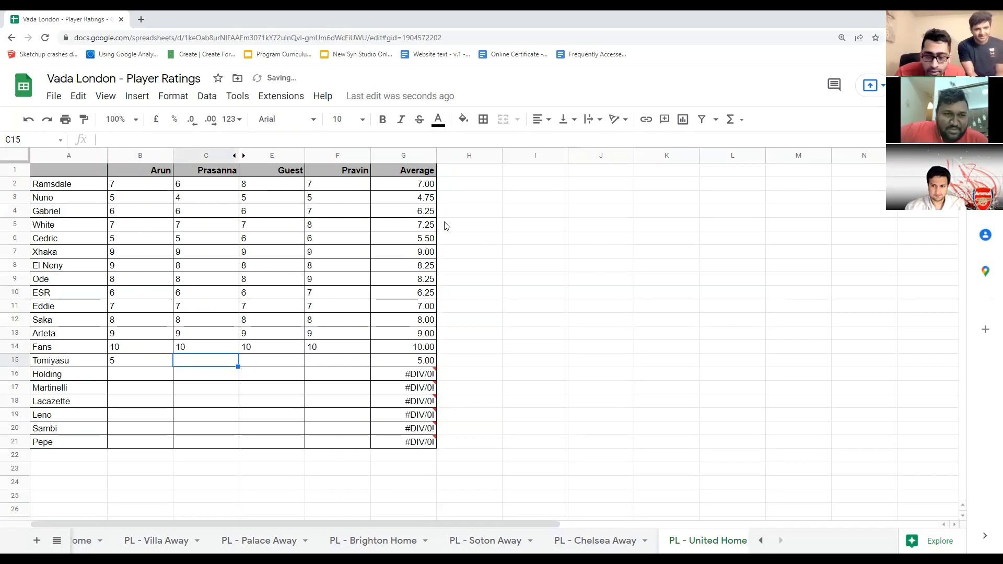
pyautogui.write('5')
pyautogui.press('Tab')
pyautogui.write('5')
pyautogui.press('Tab')
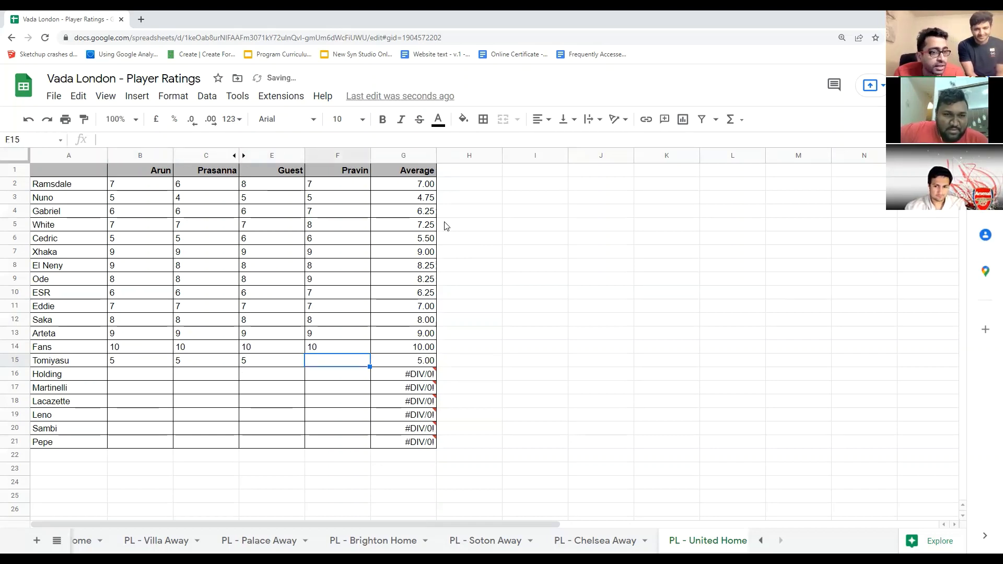
pyautogui.write('5')
pyautogui.press('Return')
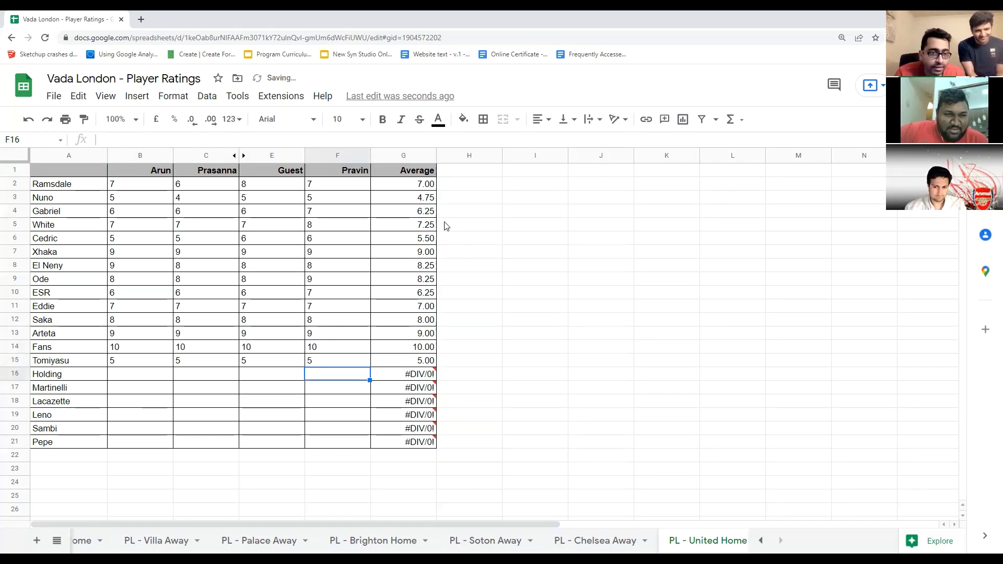
pyautogui.press('Up')
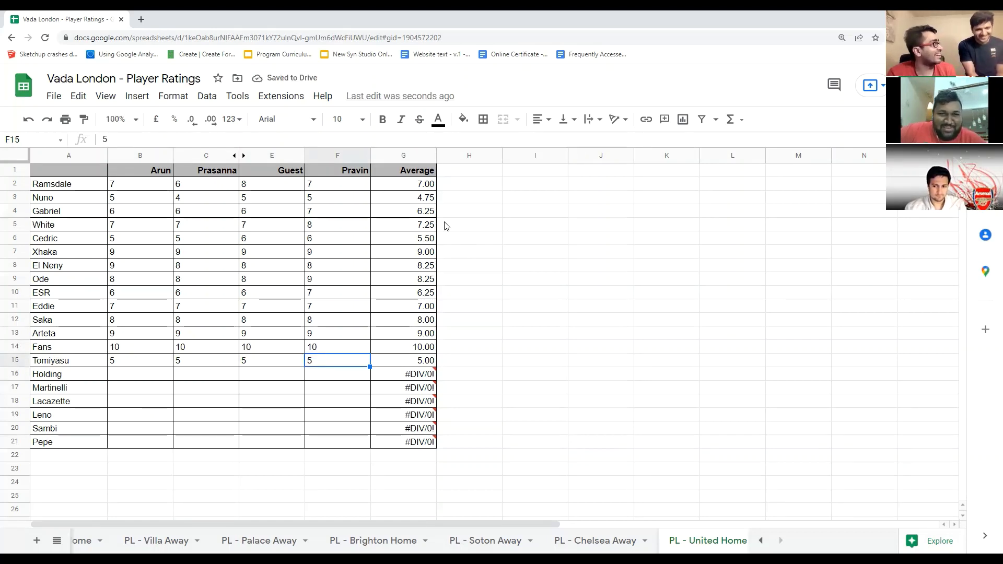
# Enter a rating of 6 for Holding in cell B16
pyautogui.press('Down')
pyautogui.press('Left')
pyautogui.press('Left')
pyautogui.press('Left')
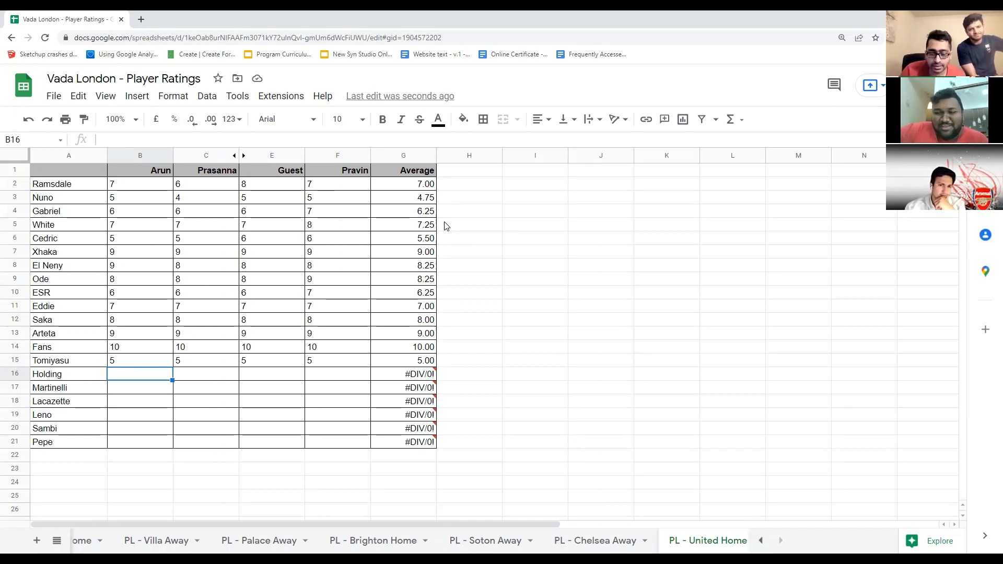
pyautogui.press('Tab')
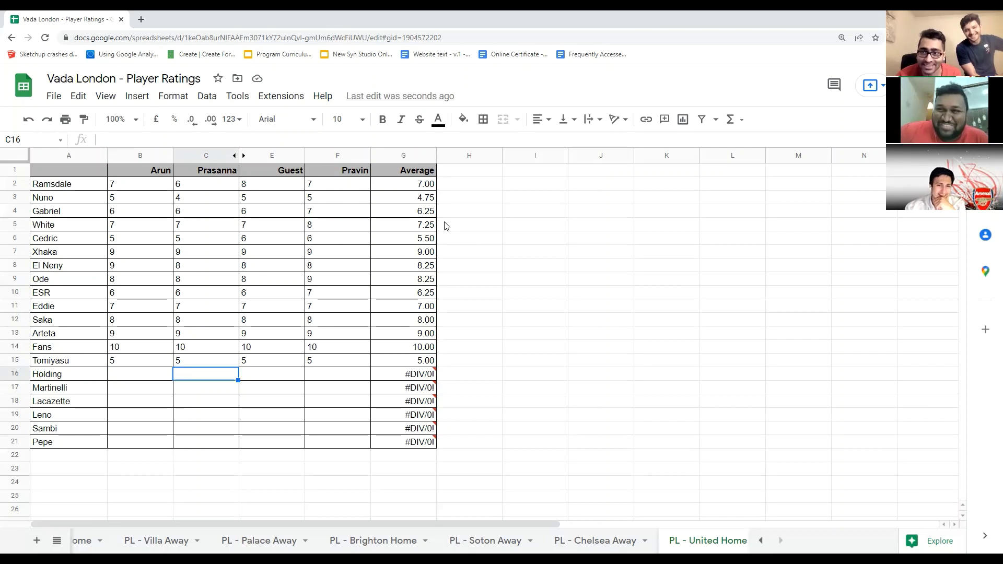
pyautogui.press('Right')
pyautogui.press('Left')
pyautogui.press('Left')
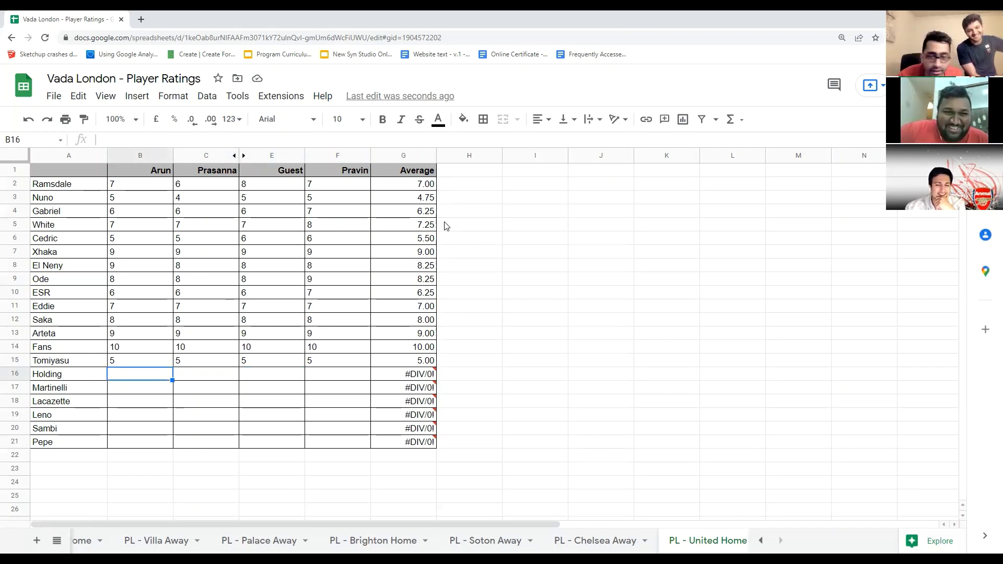
pyautogui.write('6')
pyautogui.press('Right')
# Complete Holding's row with ratings of 6 in C16, 6 in the Guest column and 7 in F16
pyautogui.press('Right')
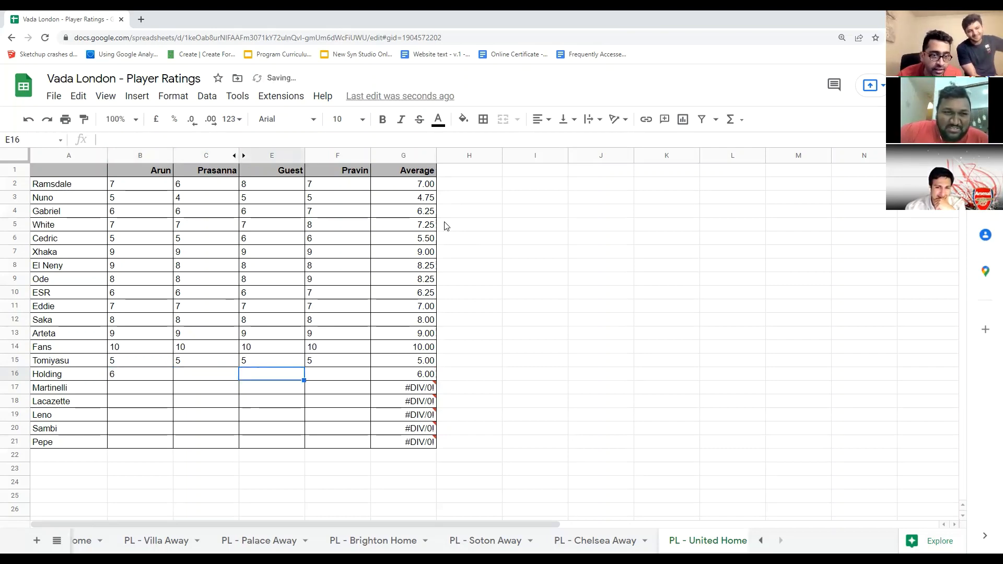
pyautogui.press('Right')
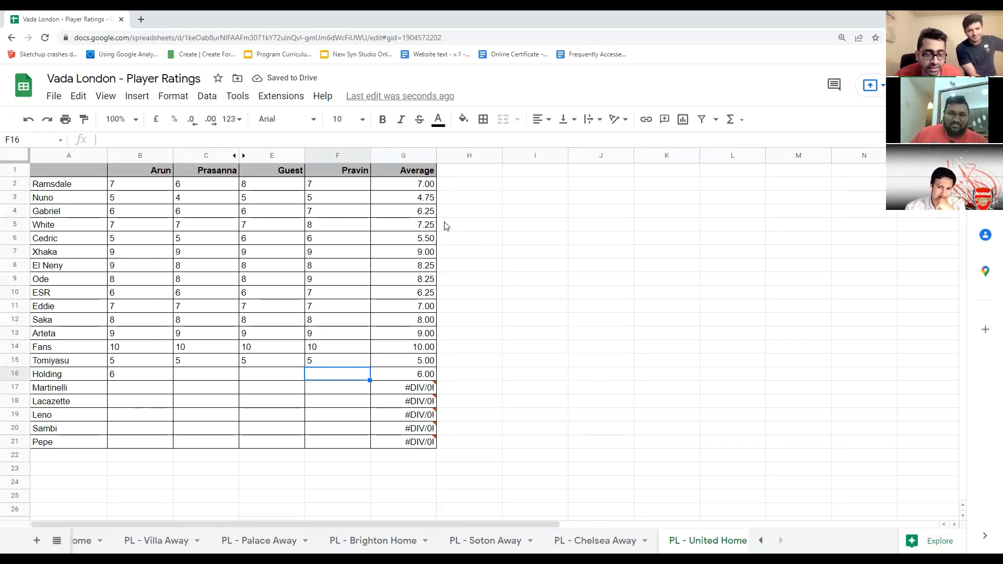
pyautogui.write('7')
pyautogui.press('Left')
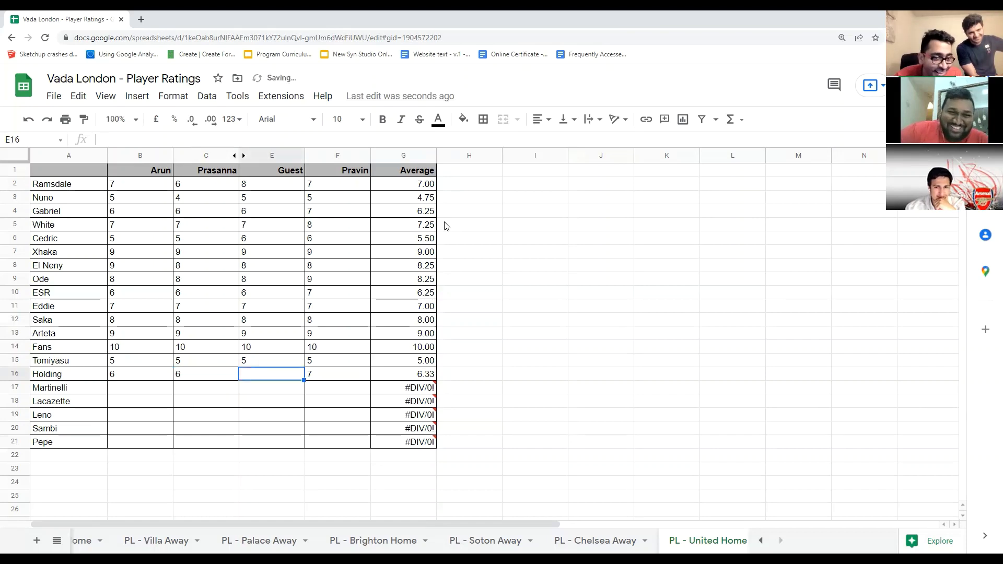
pyautogui.write('6')
pyautogui.press('Return')
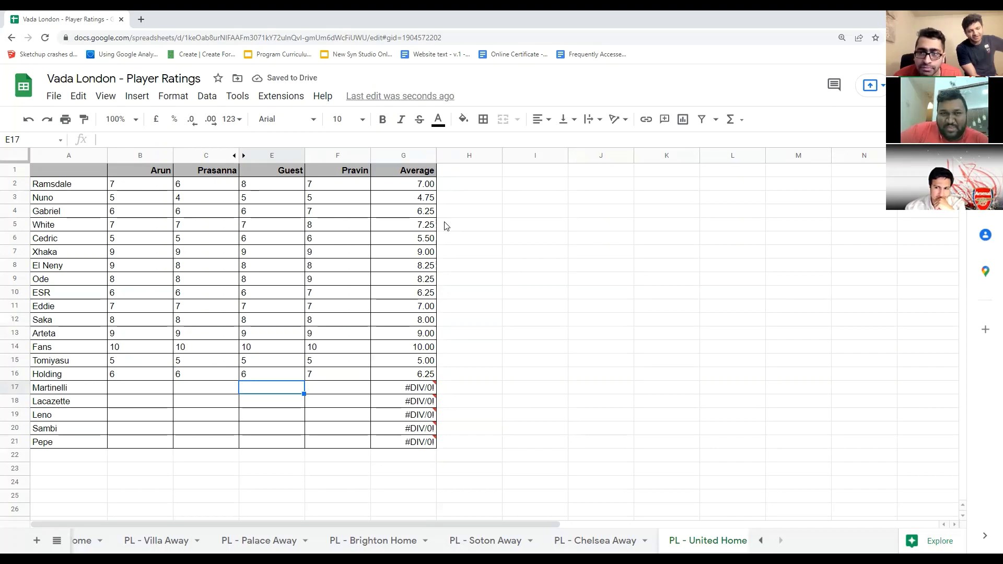
# Fill in Martinelli's row with a rating of 5 in B17, C17, the Guest column and F17
pyautogui.press('Left')
pyautogui.press('Left')
pyautogui.write('5')
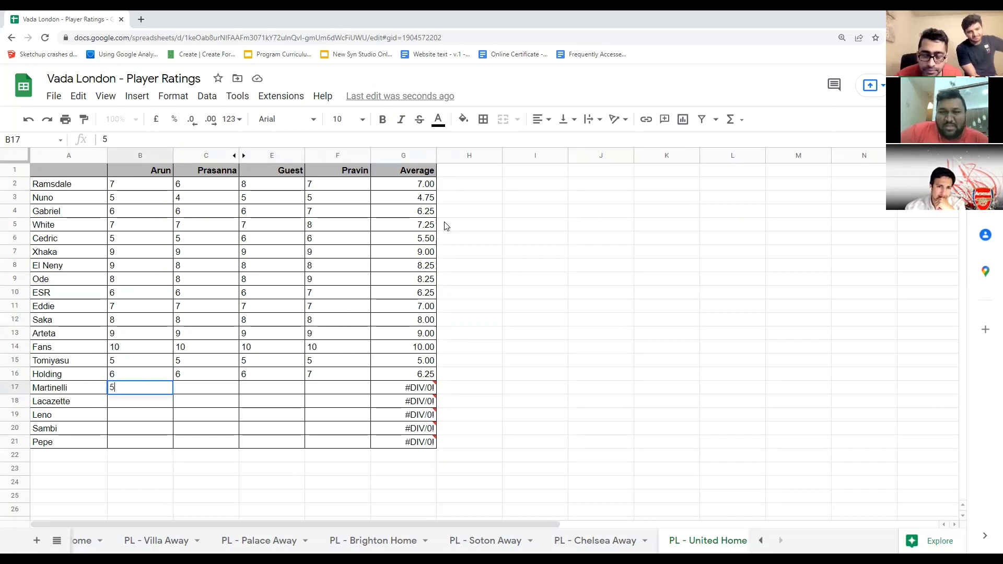
pyautogui.press('Tab')
pyautogui.write('5')
pyautogui.press('Tab')
pyautogui.write('5')
pyautogui.press('Tab')
pyautogui.write('5')
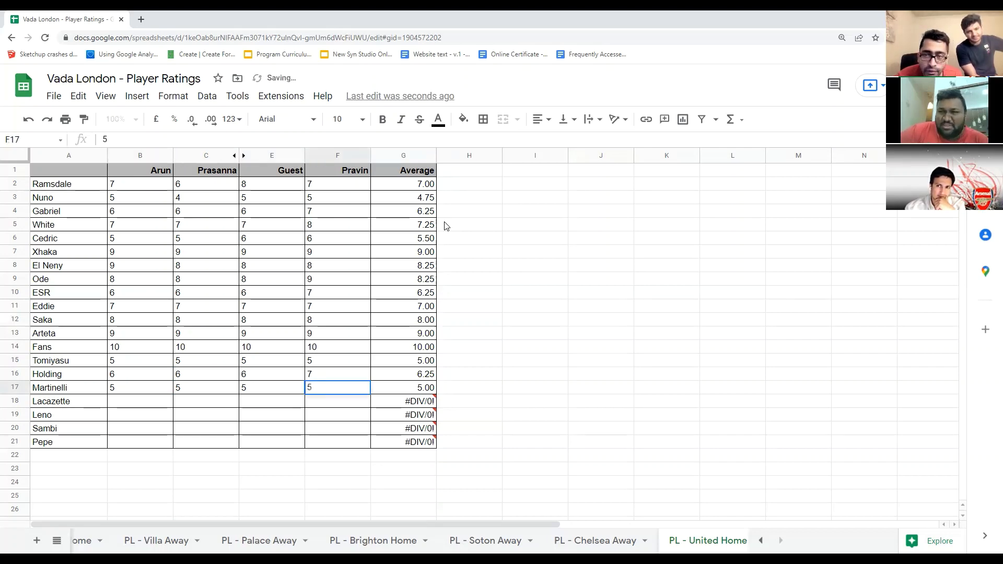
pyautogui.press('Return')
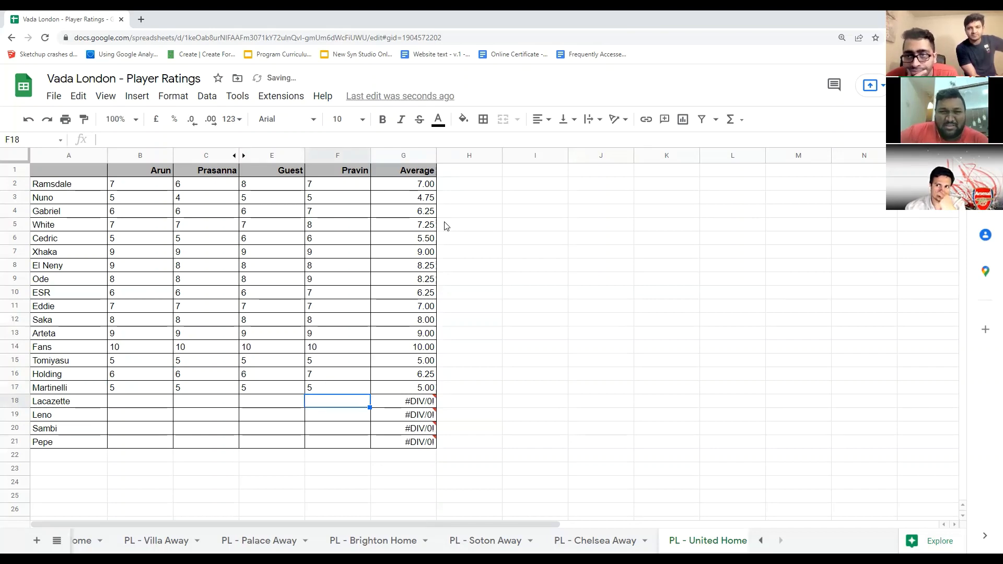